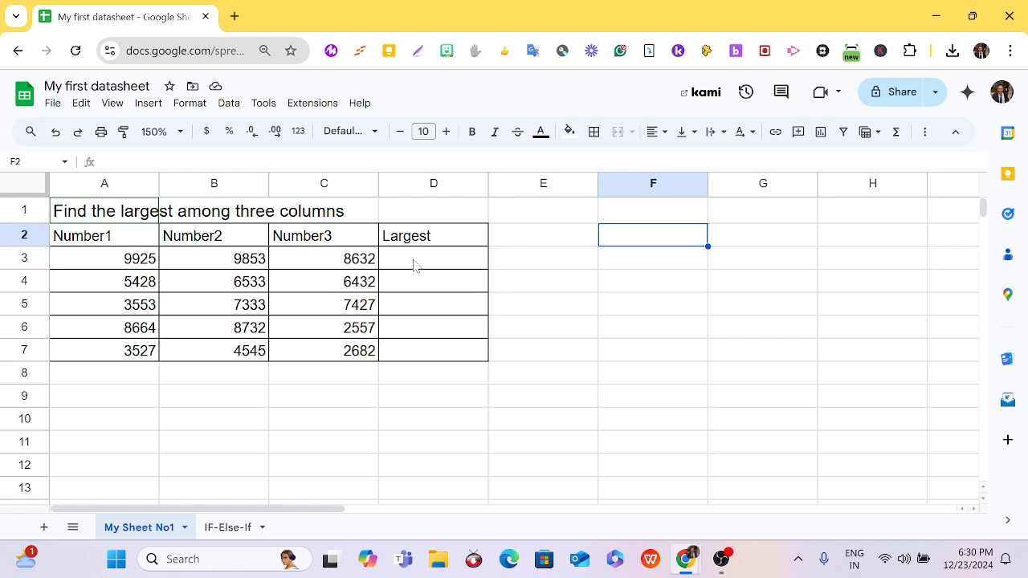
Try the formula =if(a3>b3 and a3>c3,a3,if(b3>c3,b3,c3)) in cell D3 to return the row's largest number.
left_click(415, 266)
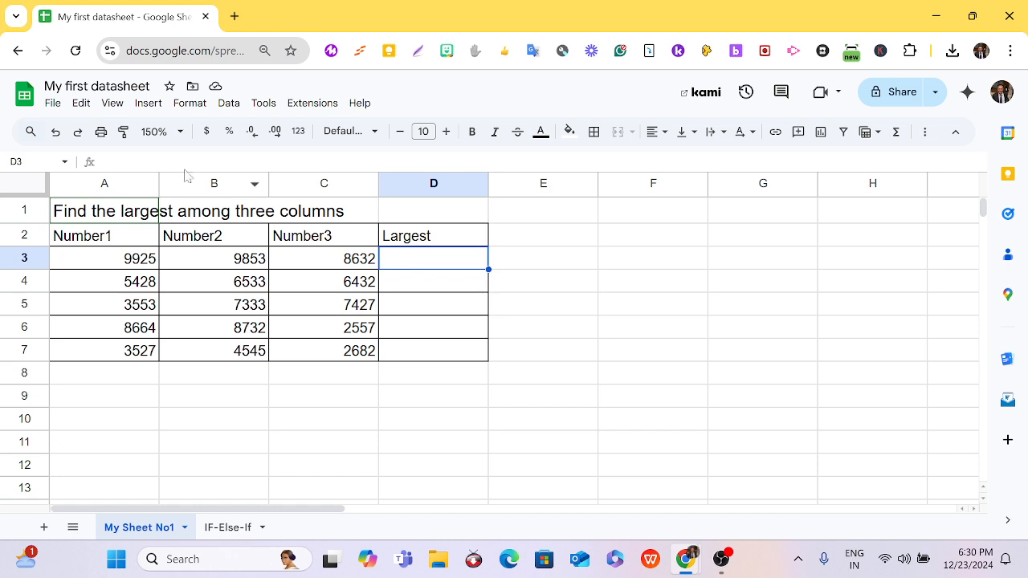
left_click(128, 163)
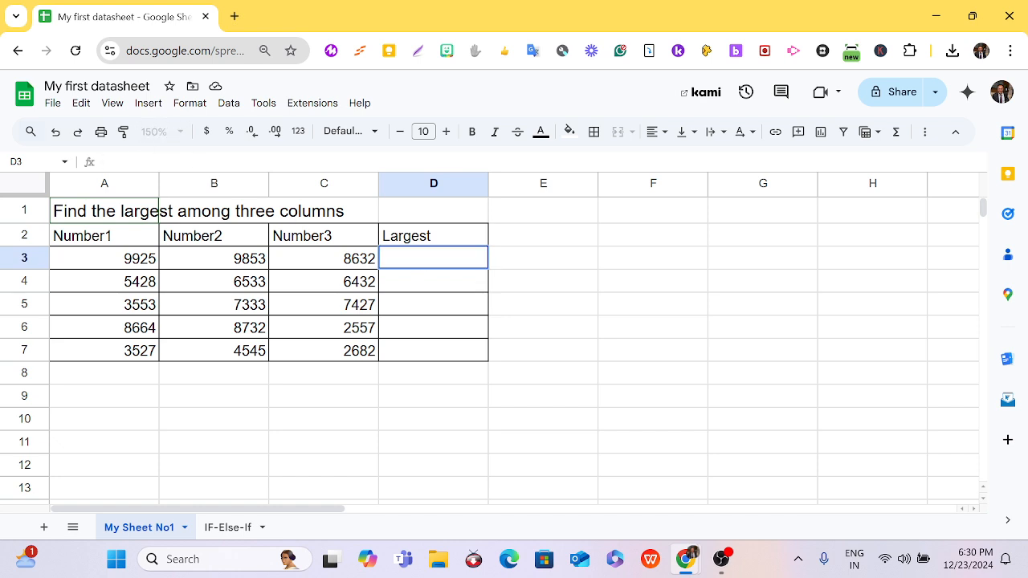
type("if(")
type("a3>")
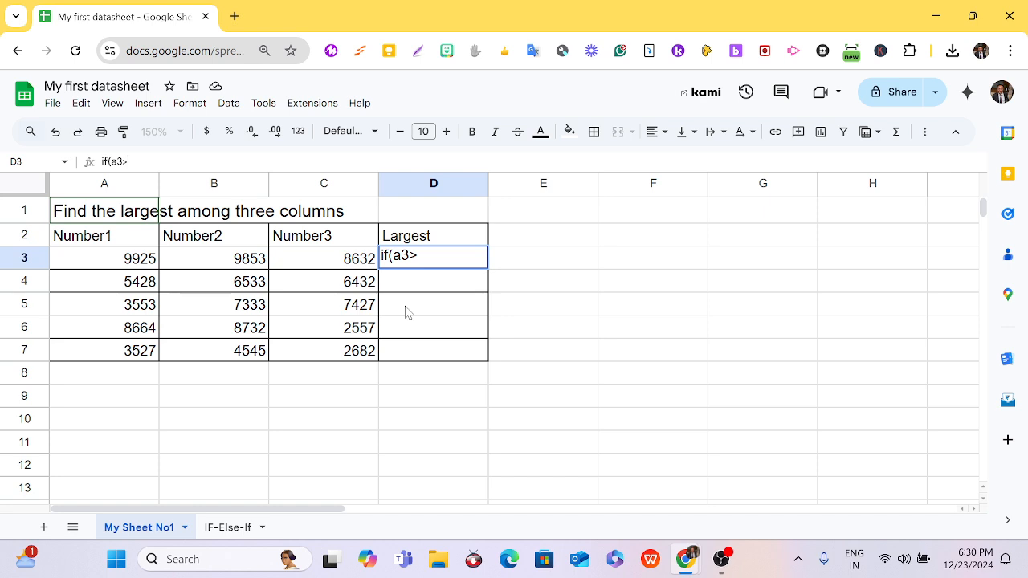
type("b3 and a3")
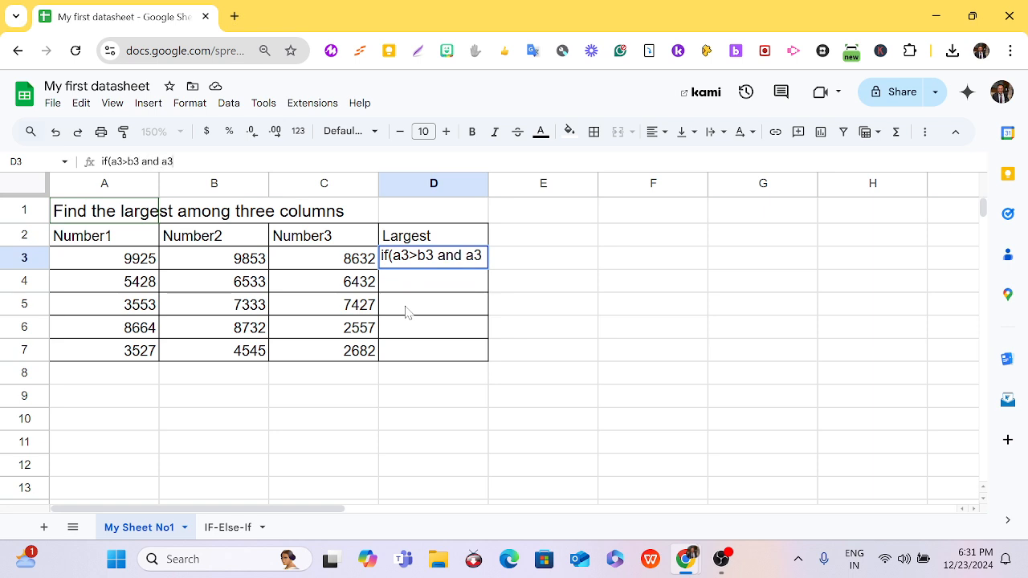
type(">c3")
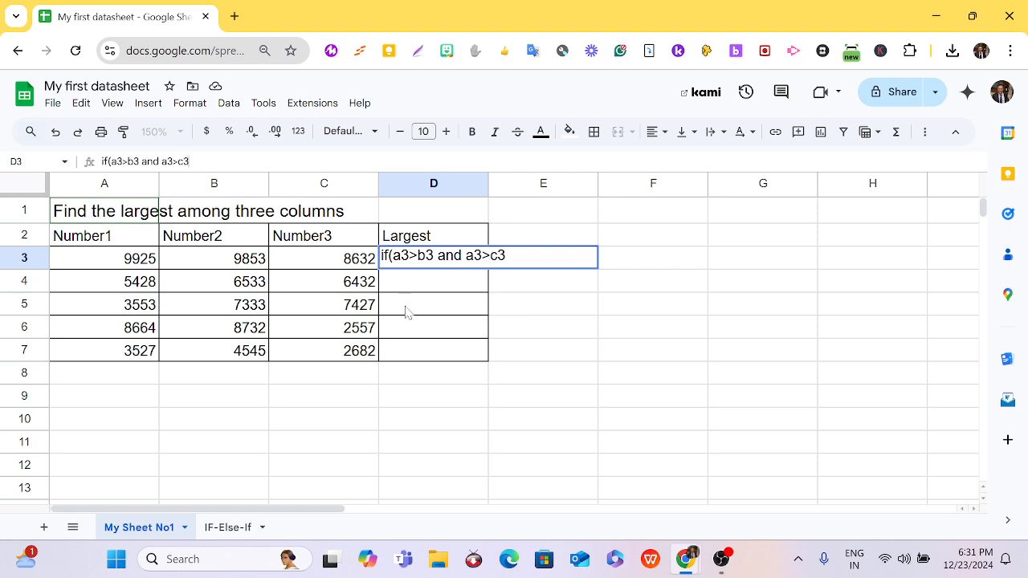
type(",")
type("a3,")
type("if(")
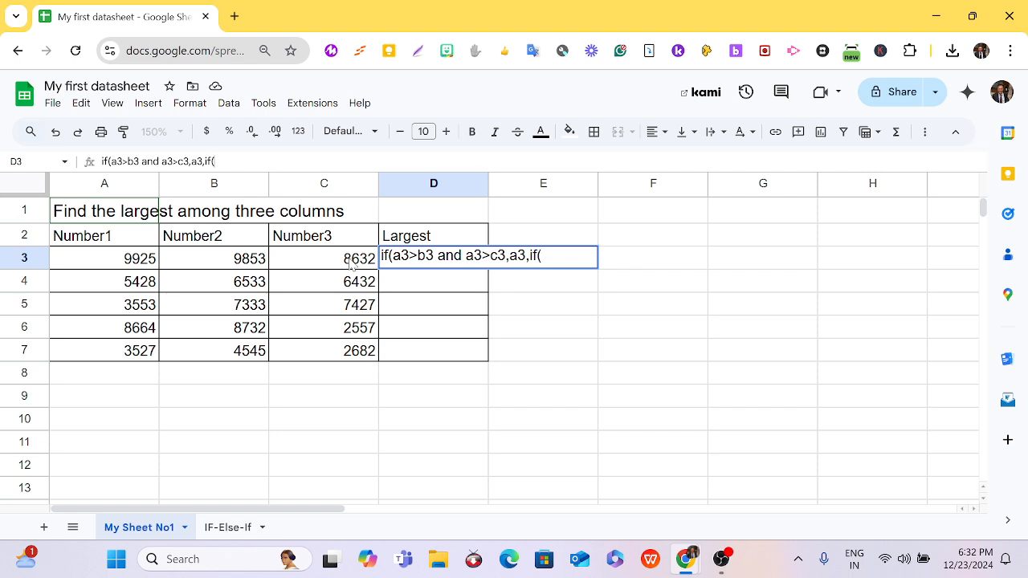
type("b3>c3,b3")
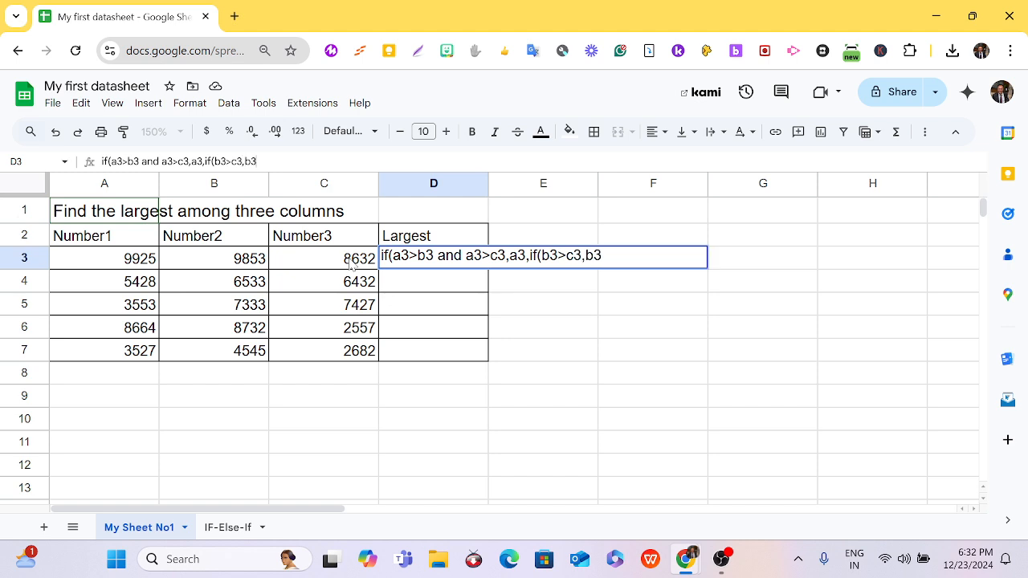
type(",c3))")
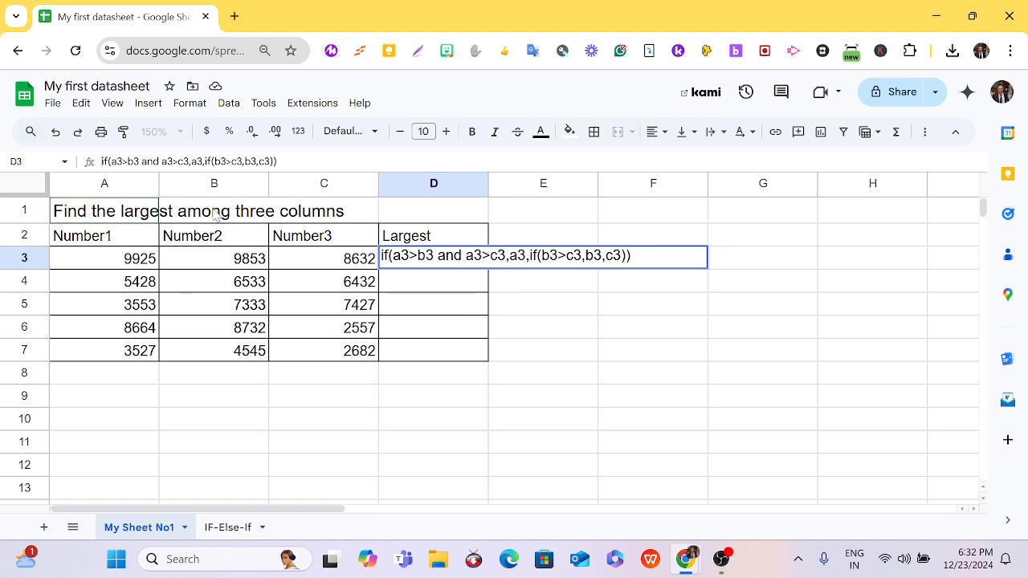
type("=")
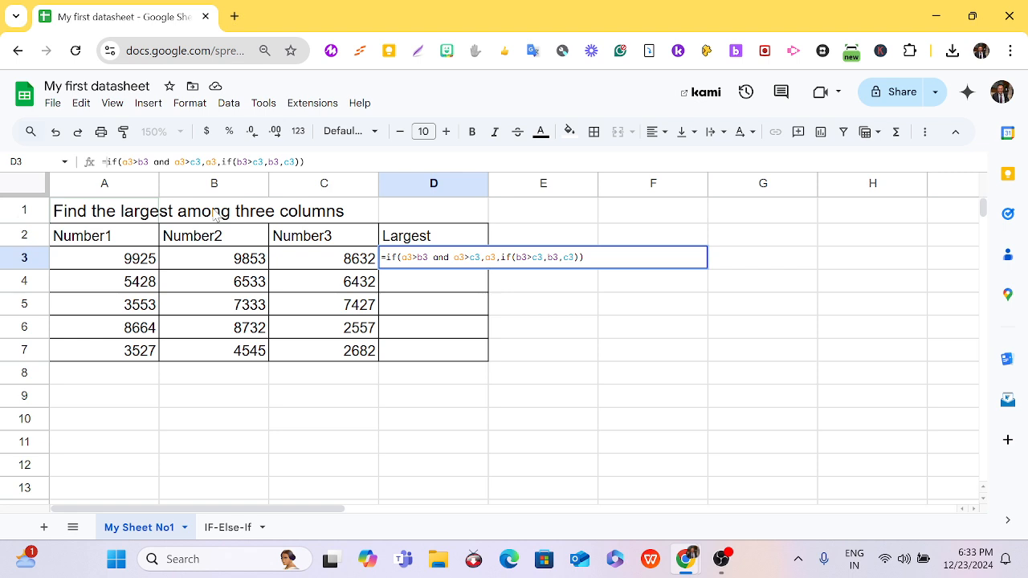
key("Return")
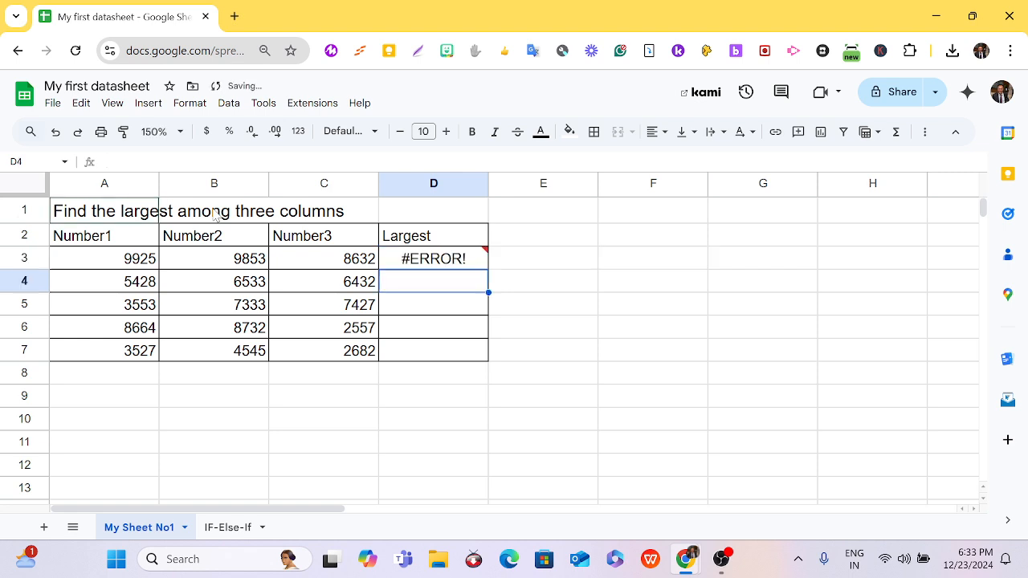
Replace the formula in D3 with =AND(A3>B3,A3>C3) and fill it down through D7.
left_click(434, 267)
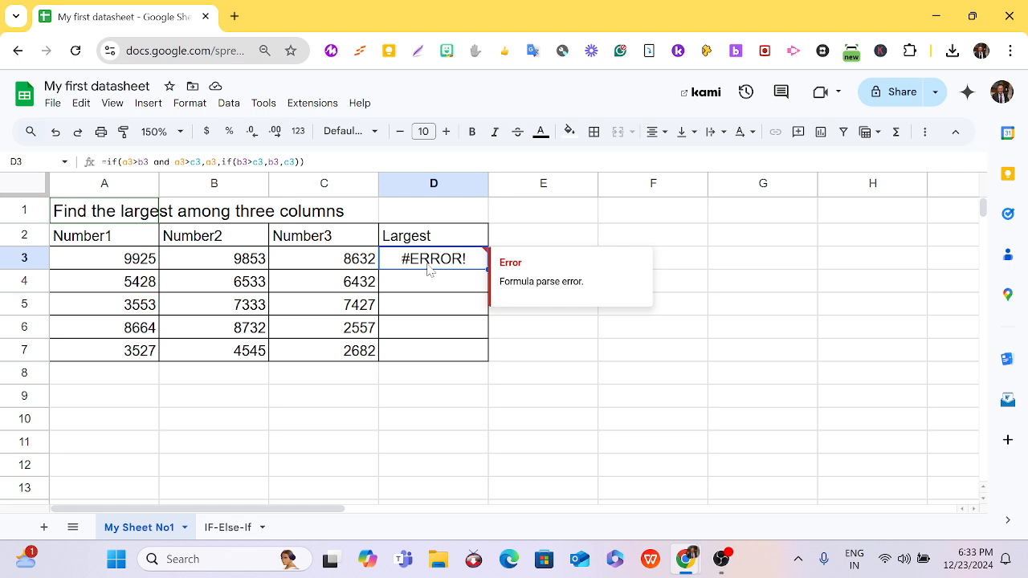
key("shift+Left")
key("shift+Left")
key("shift+Left")
key("shift+Left")
key("shift+Left")
key("shift+Left")
key("shift+Left")
key("shift+Left")
key("shift+Left")
key("shift+Left")
key("shift+Left")
key("shift+Left")
key("shift+Left")
key("shift+Left")
key("shift+Left")
key("shift+Left")
key("shift+Left")
key("shift+Left")
key("shift+Left")
key("shift+Left")
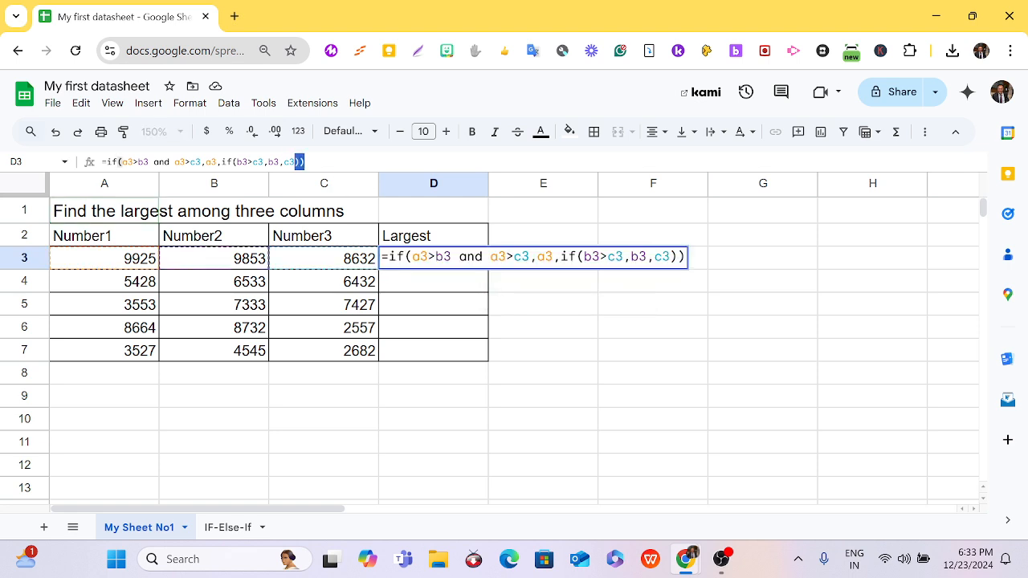
key("shift+Left")
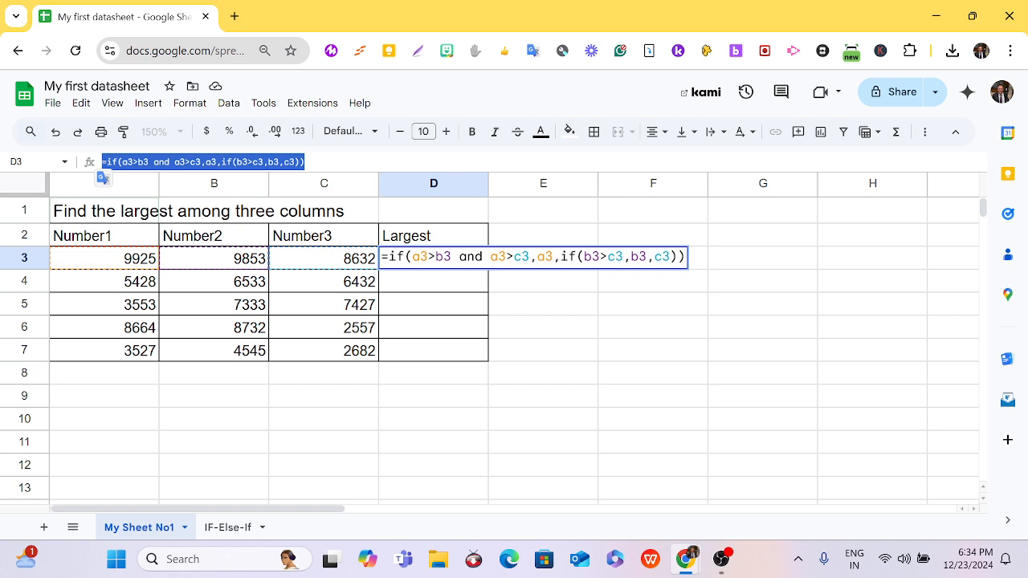
type("A")
key("BackSpace")
type("=AND")
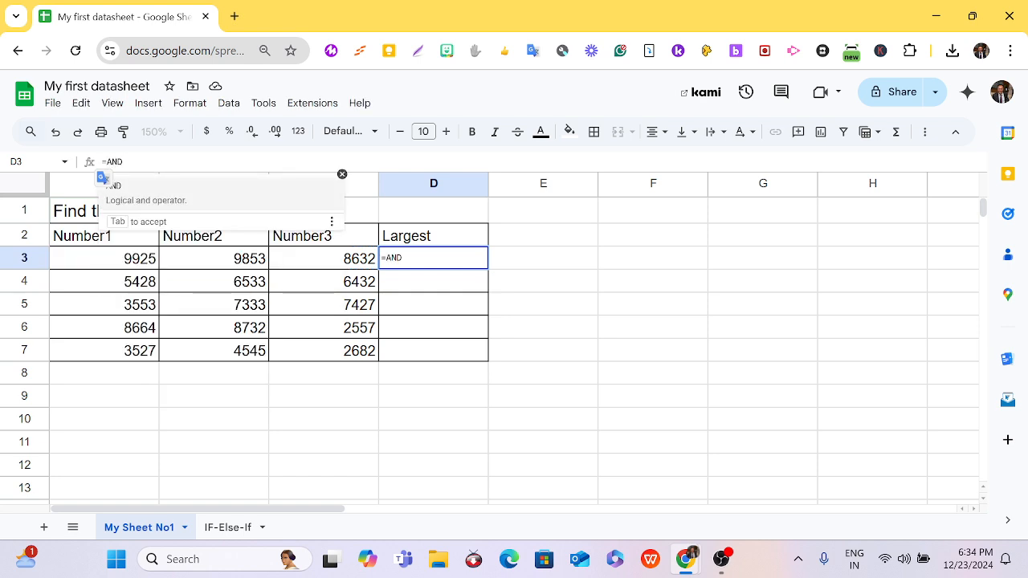
type("(")
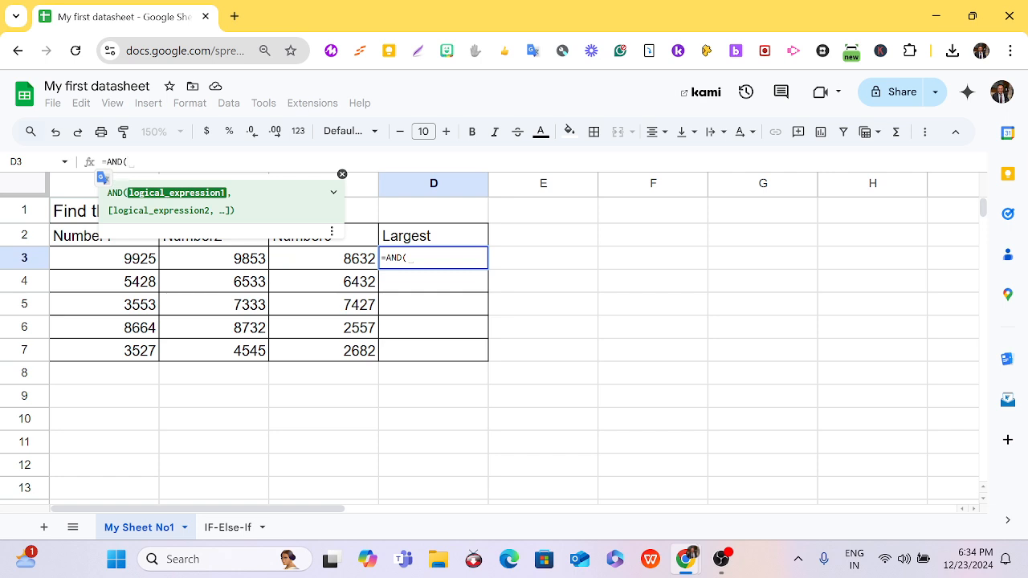
type("A3")
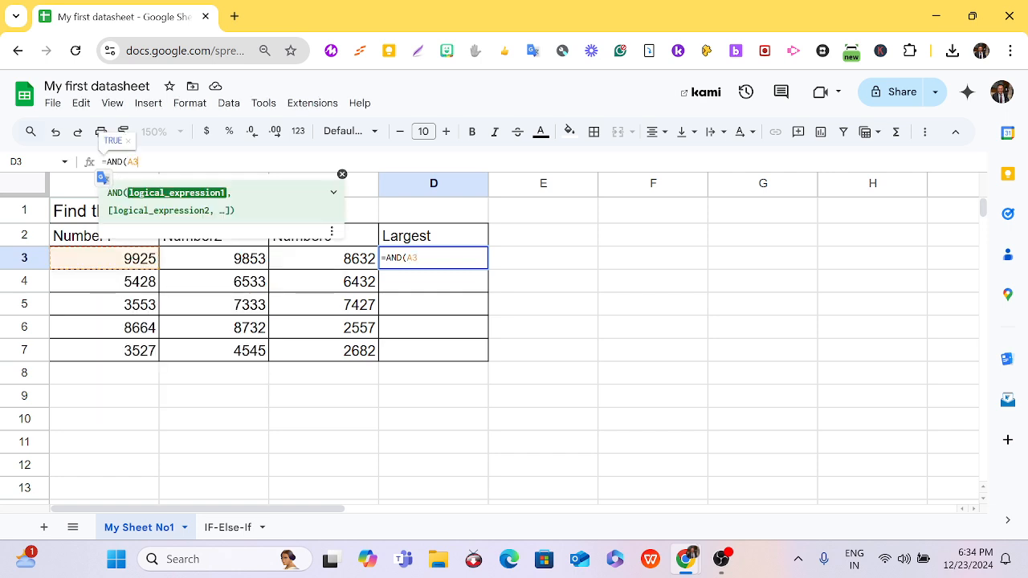
type(">")
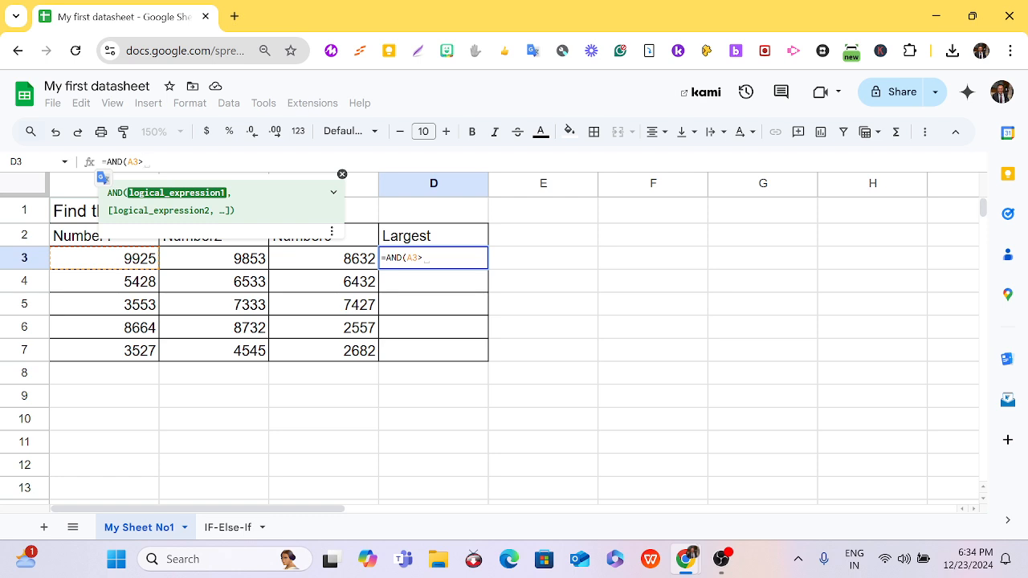
type("B3")
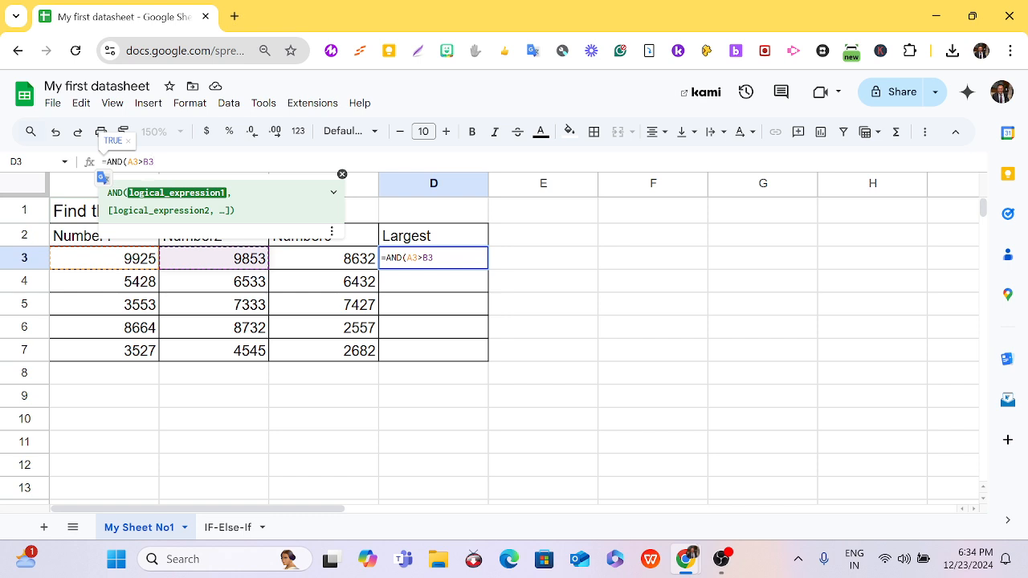
type(",")
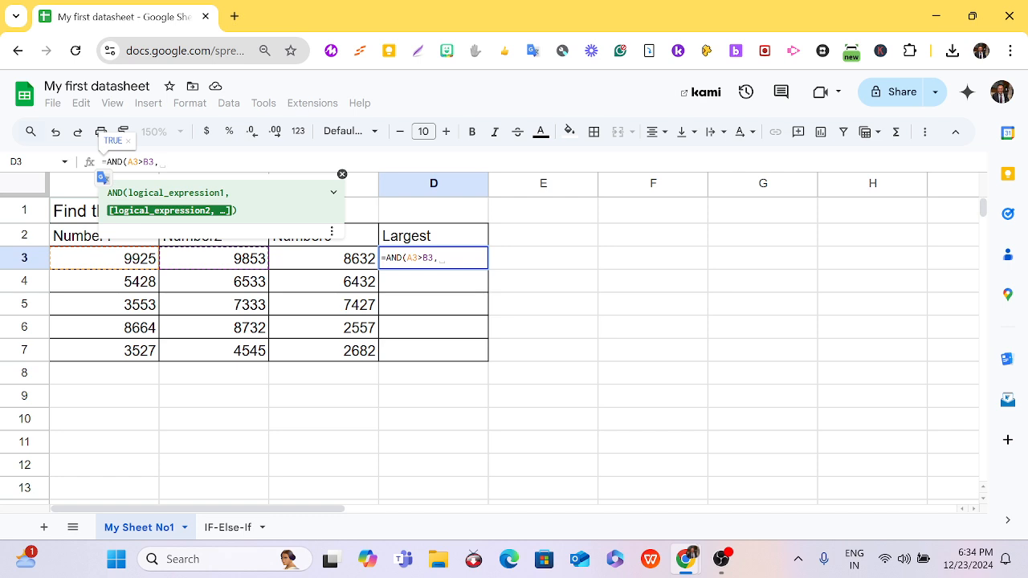
type("A3")
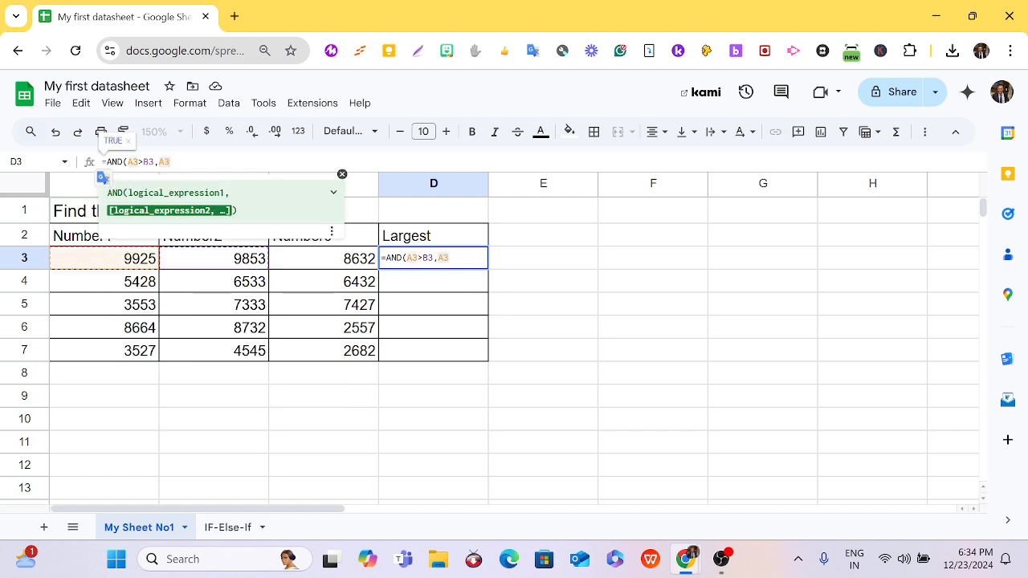
type(">C")
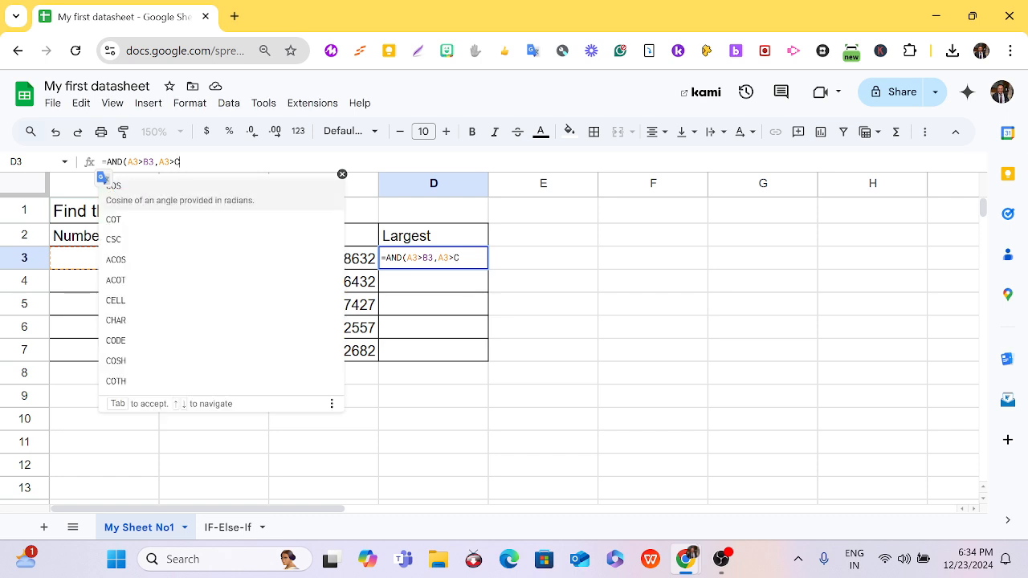
type("3")
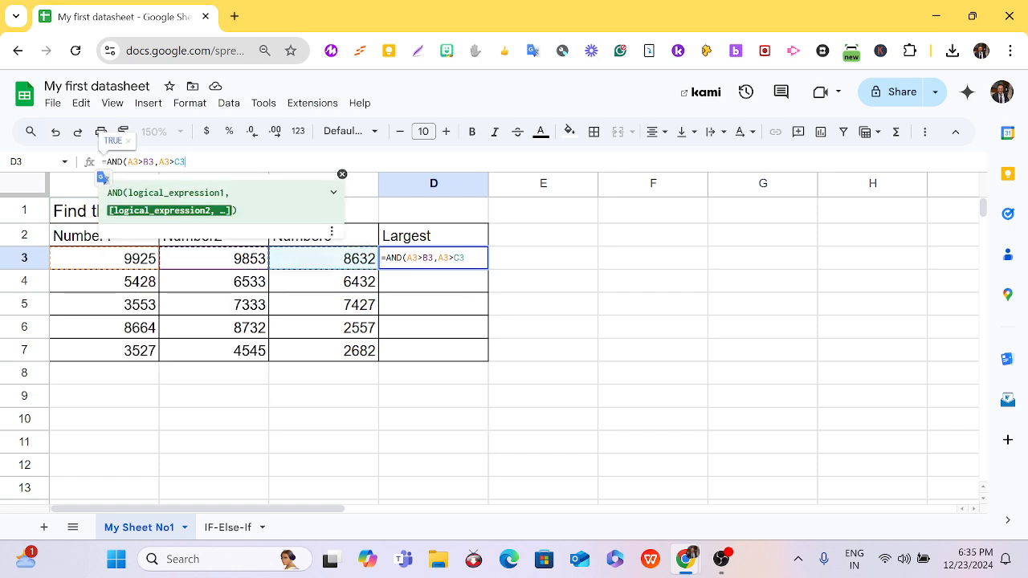
type(")")
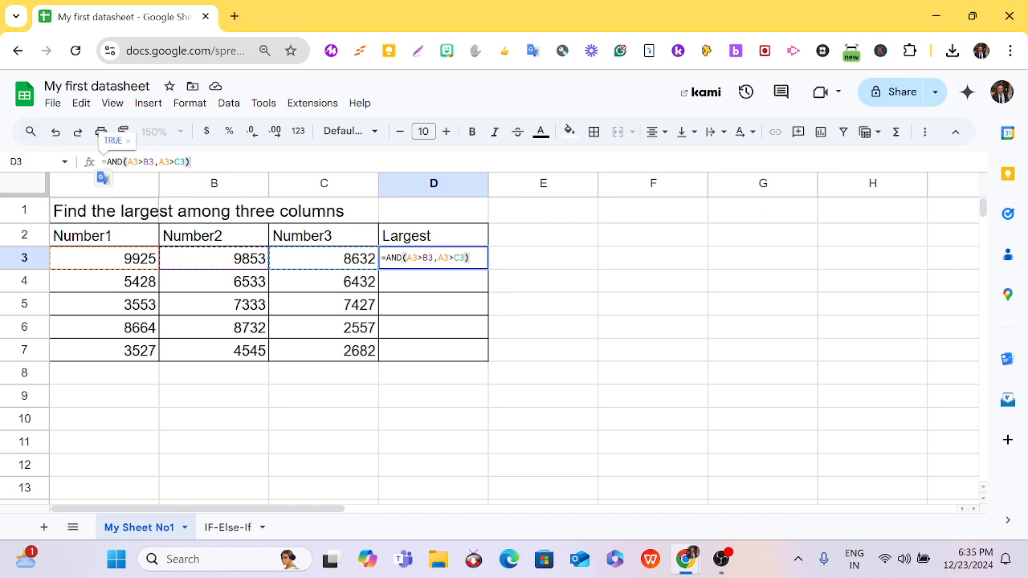
key("Return")
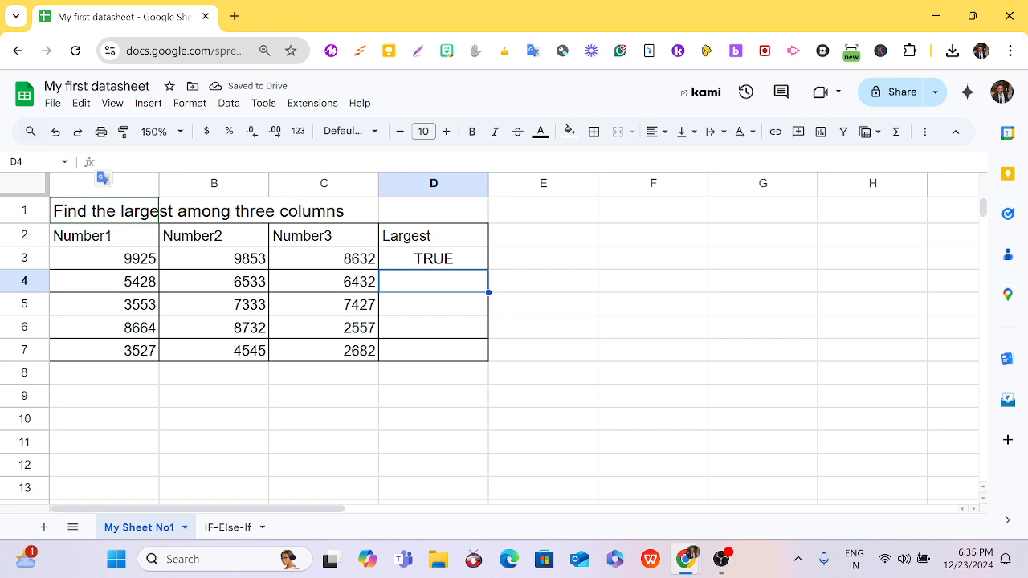
left_click(434, 259)
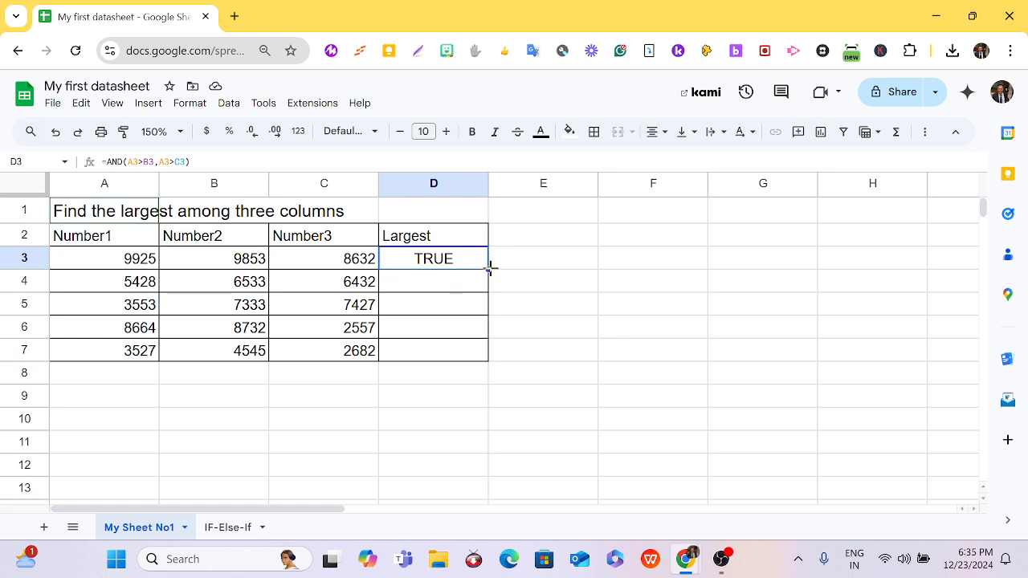
left_click_drag(490, 268, 488, 359)
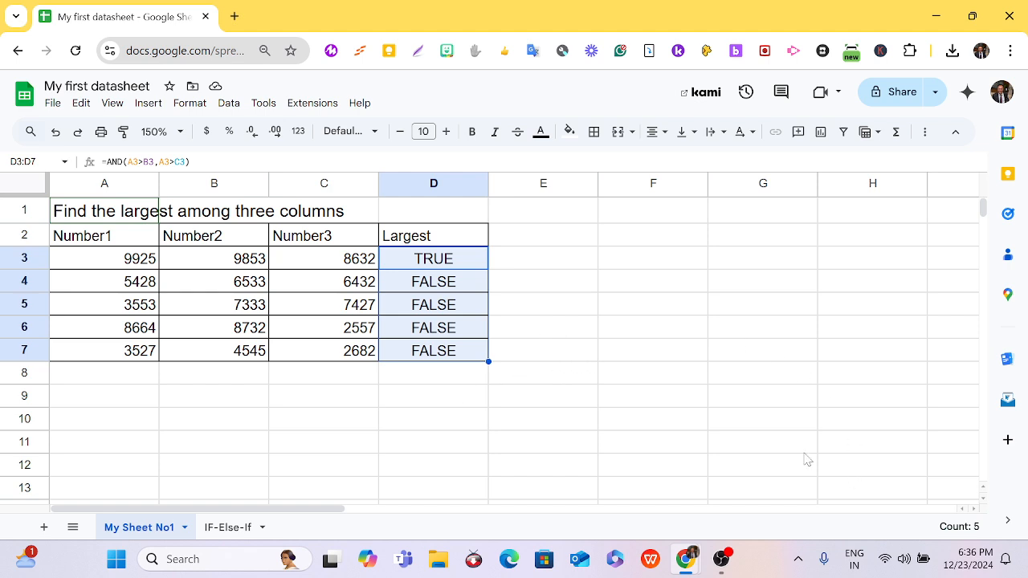
Clear the AND formulas from the Largest column, cells D3 to D7.
left_click(444, 266)
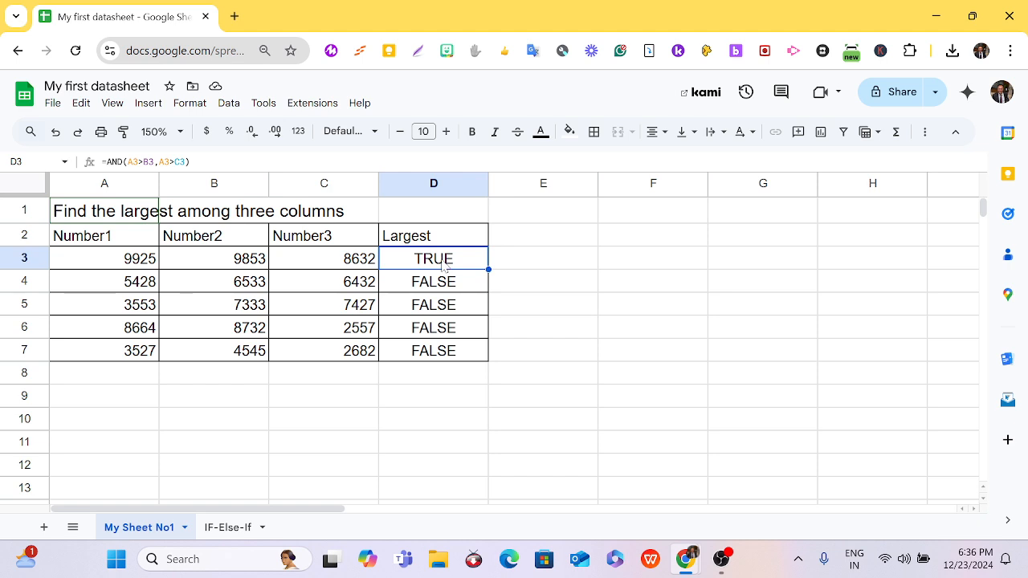
key("shift+Down")
key("shift+Down")
key("shift+Down")
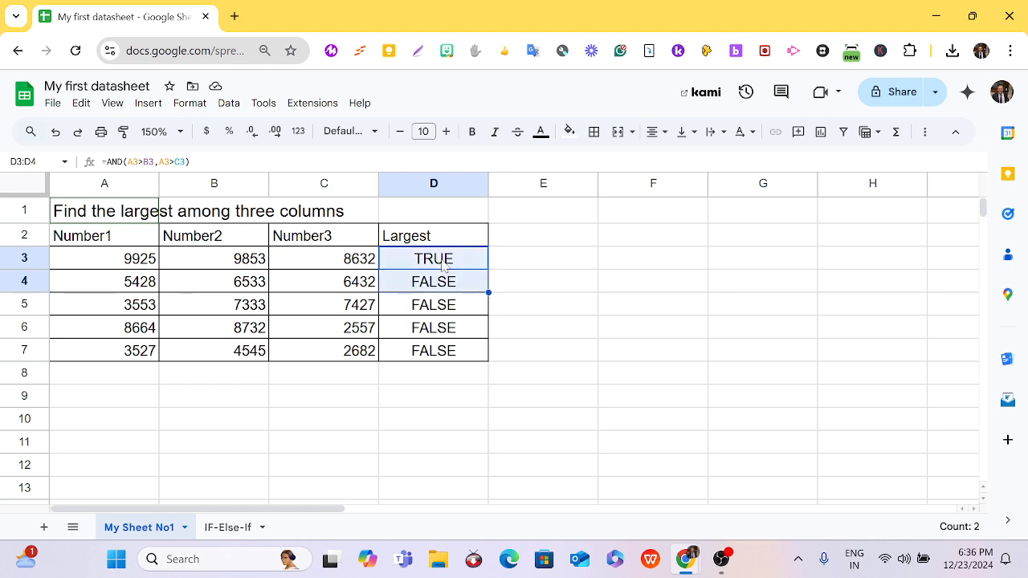
key("shift+Down")
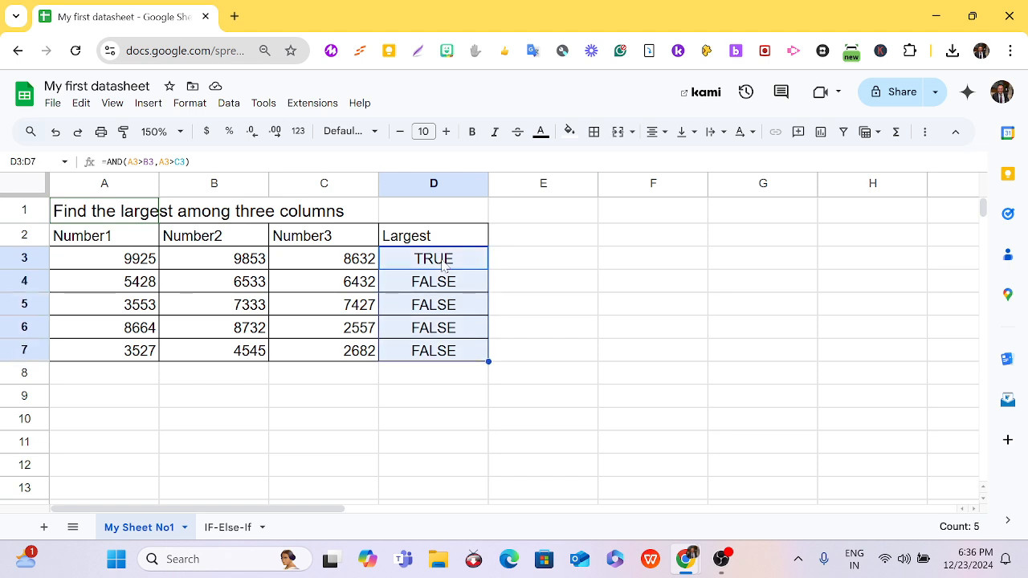
key("Delete")
Start a formula in cell D3 with IF(AND(A3>B3,A3>C3),A3 so it returns A3 when it exceeds both other numbers.
left_click(442, 265)
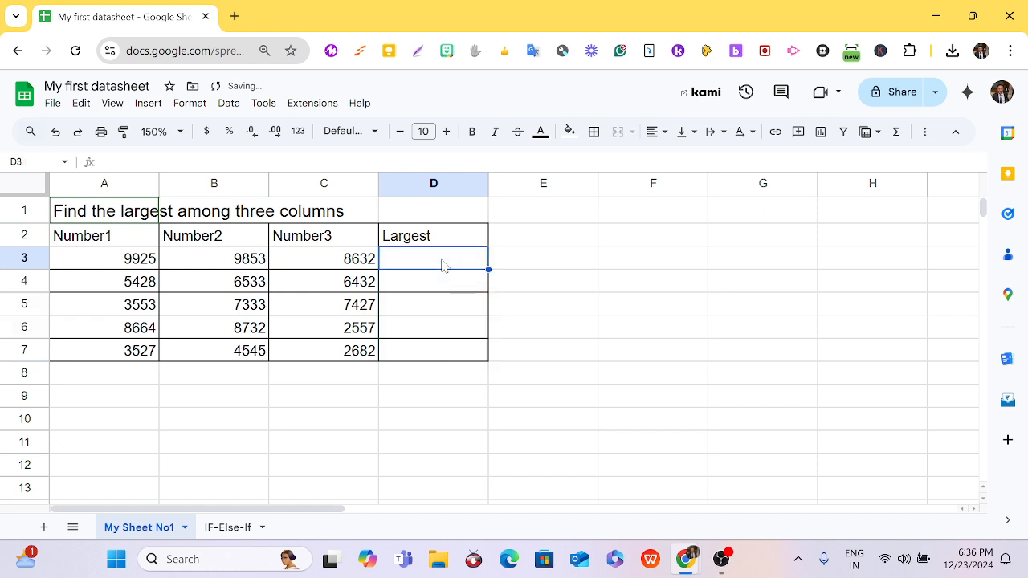
left_click(219, 162)
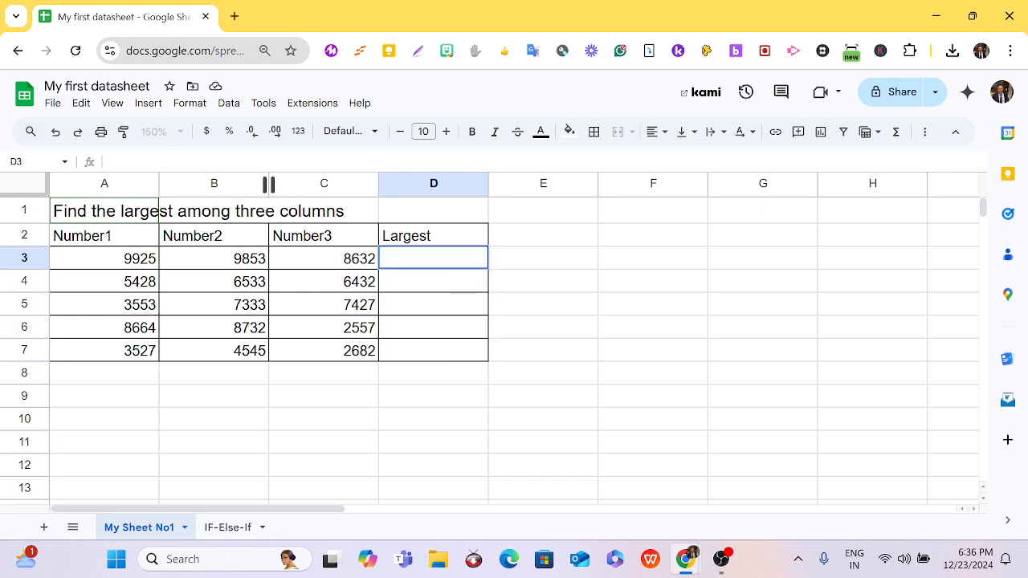
type("IF(AND(")
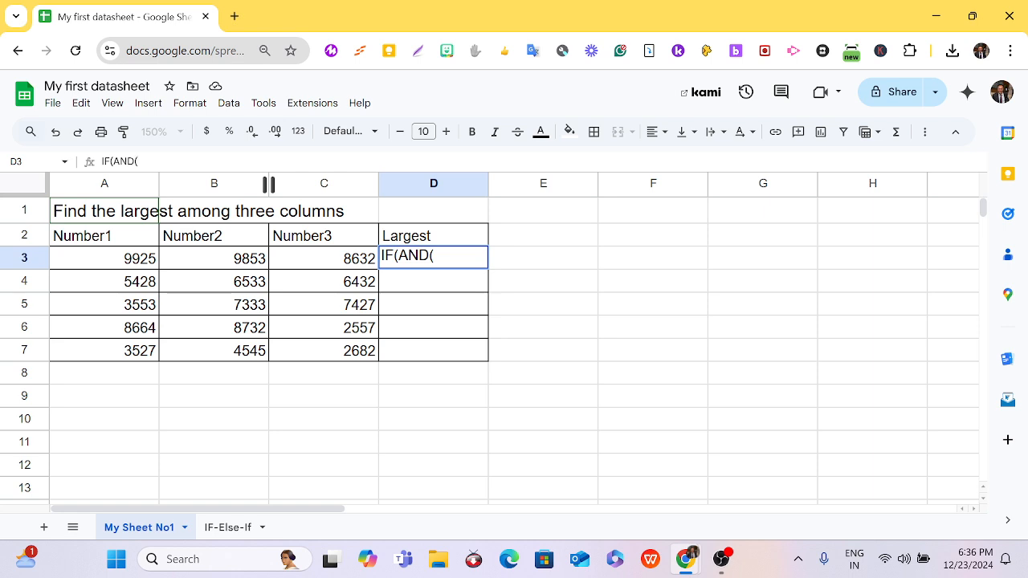
type("A3>B3,A3,")
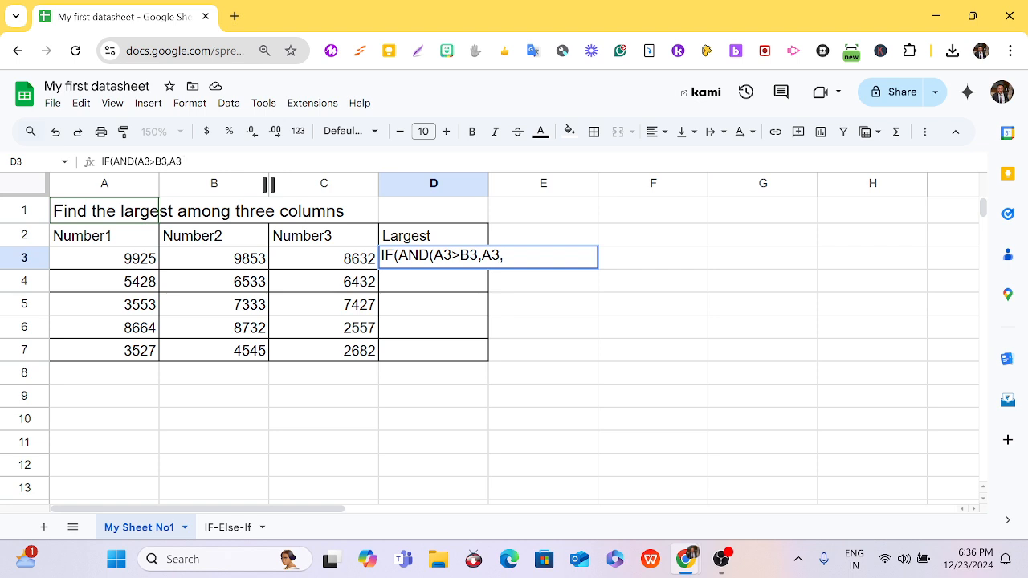
key("BackSpace")
type(">C3")
type("),A3")
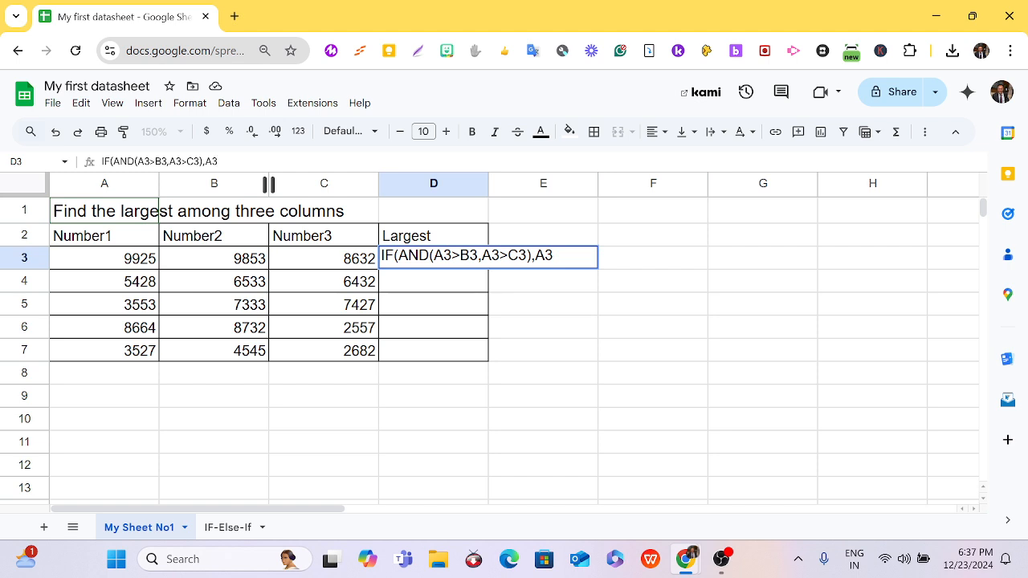
Complete the D3 formula as =IF(AND(A3>B3,A3>C3),A3,IF(B3>C3,B3,C3)) and fill it down through D7.
type(",IF(B3>C3)")
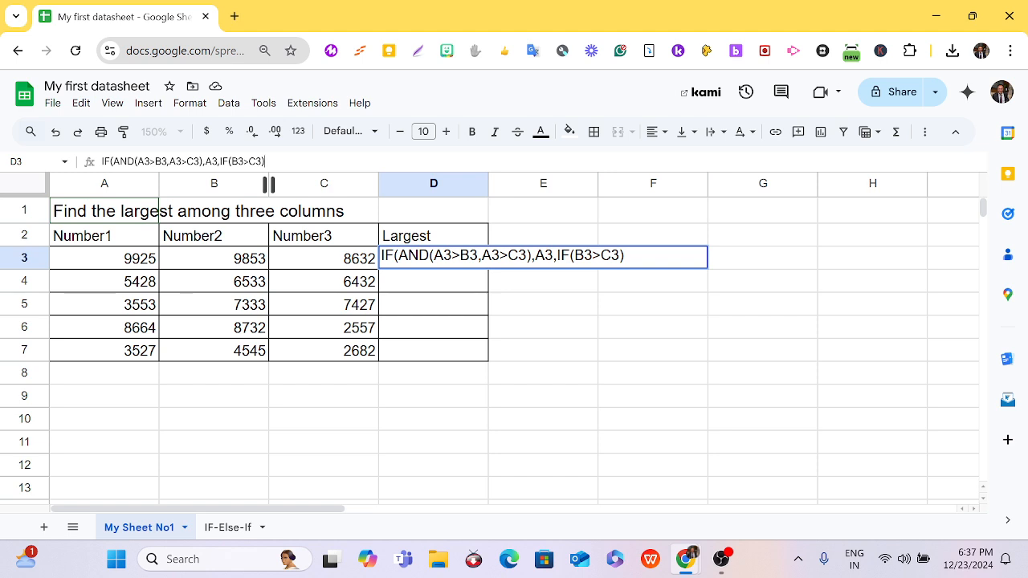
key("BackSpace")
type(",B3,C3")
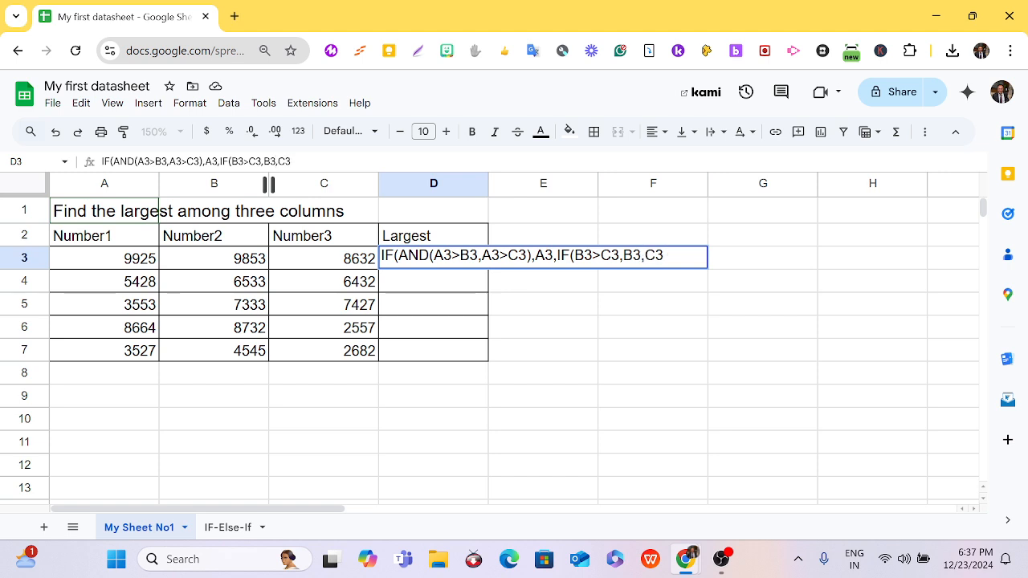
type(")")
type(")")
type("=")
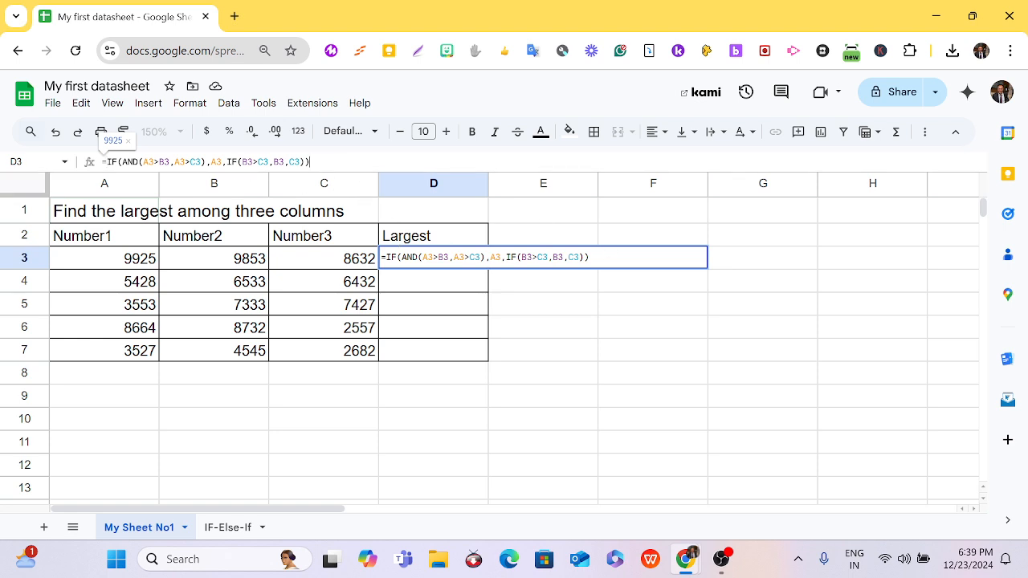
left_click(317, 161)
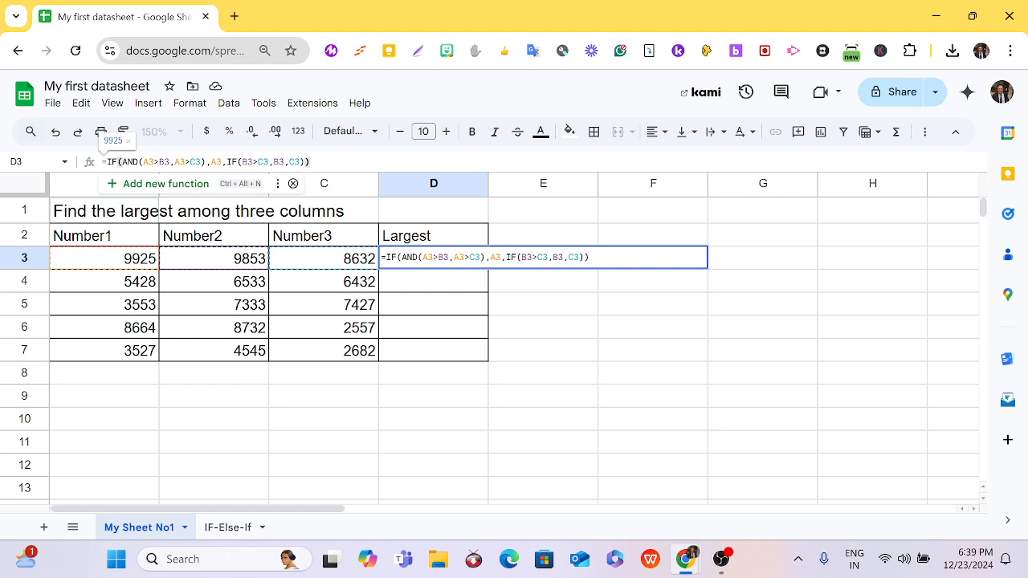
key("Return")
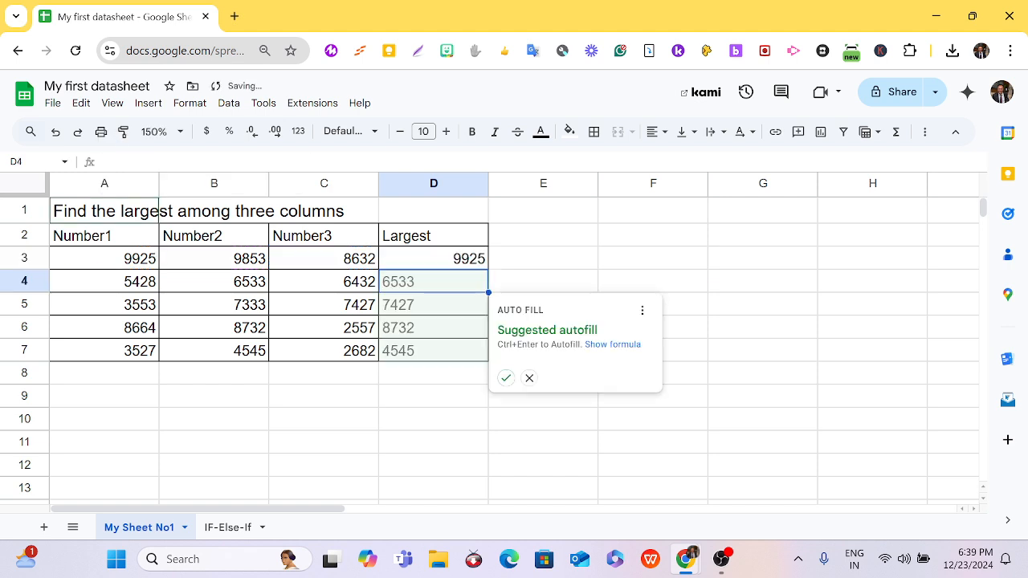
left_click(453, 265)
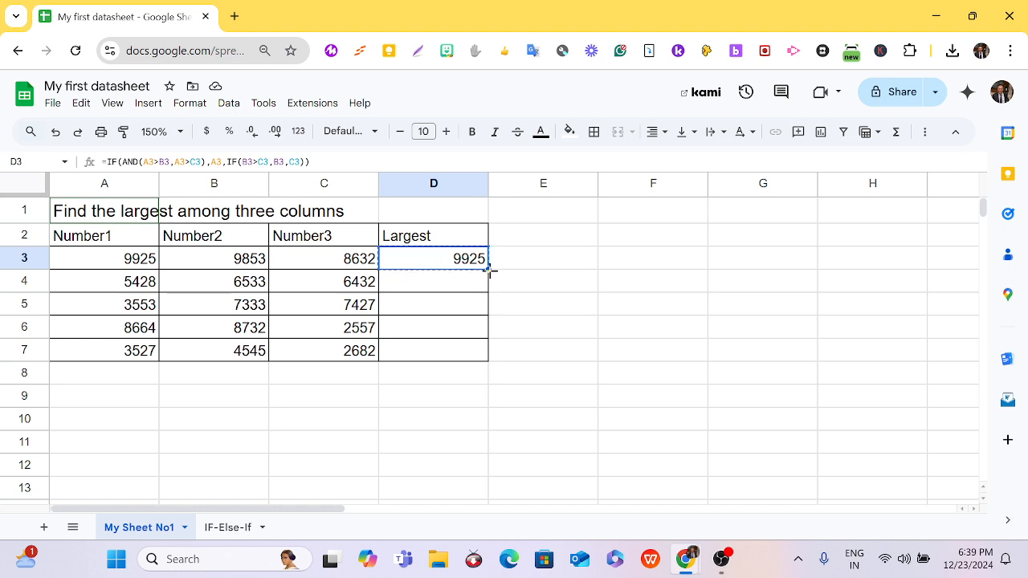
left_click_drag(490, 271, 485, 359)
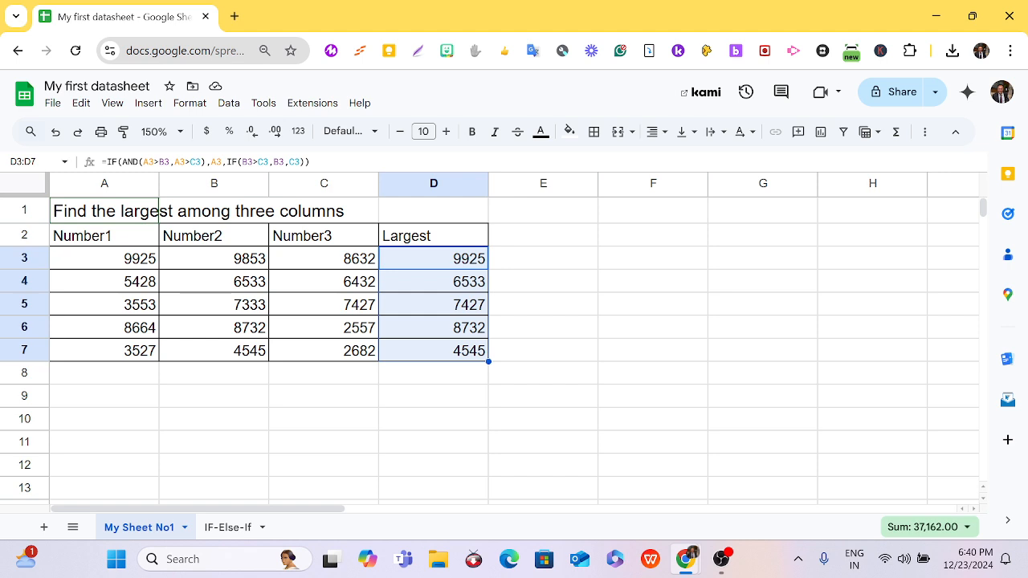
Open the IF-Else-If sheet and examine the sales figures in B4:B13 and the commission rules above the table.
left_click(220, 534)
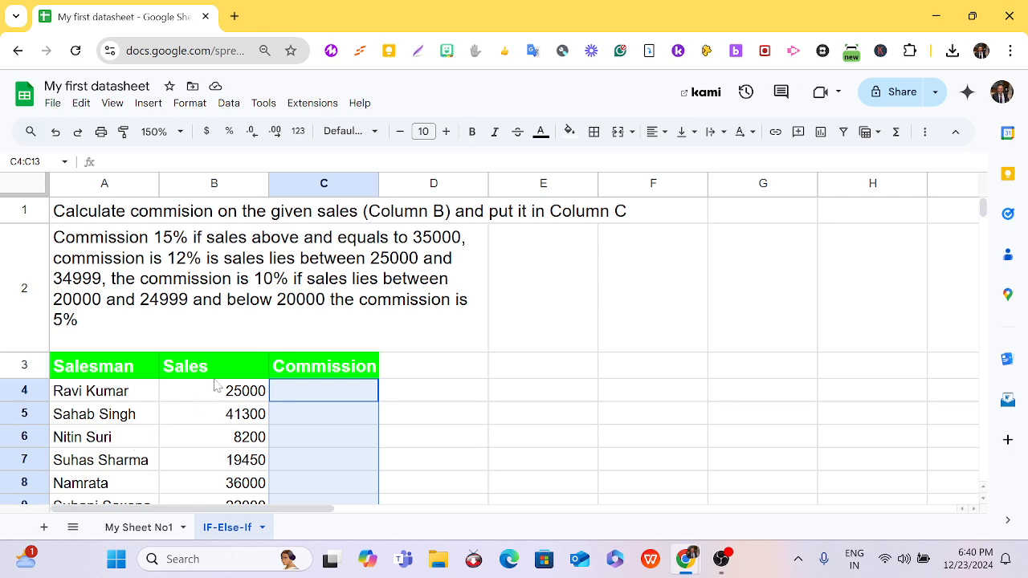
scroll(730, 269, "down", 5)
scroll(729, 269, "up", 3)
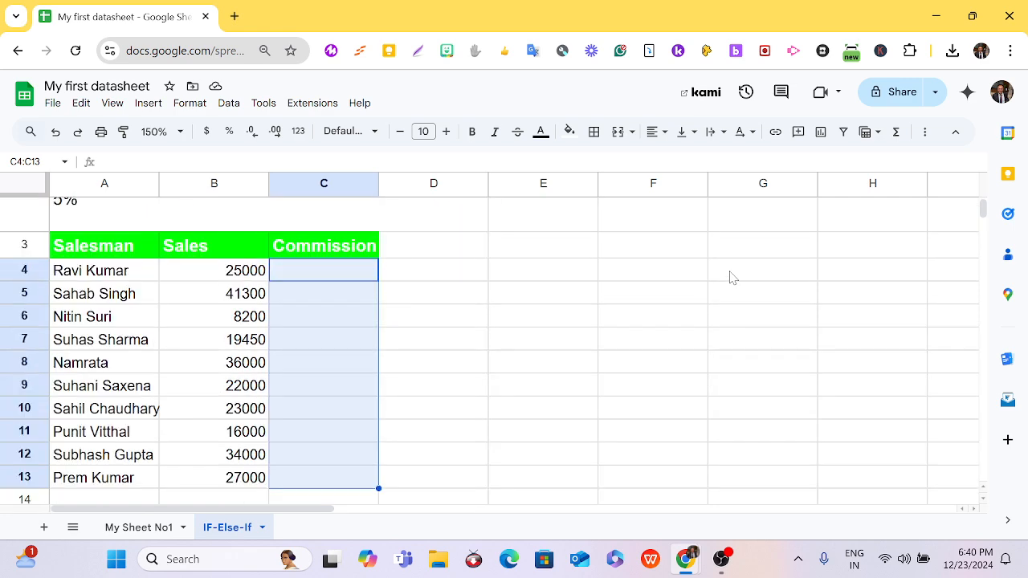
left_click(197, 285)
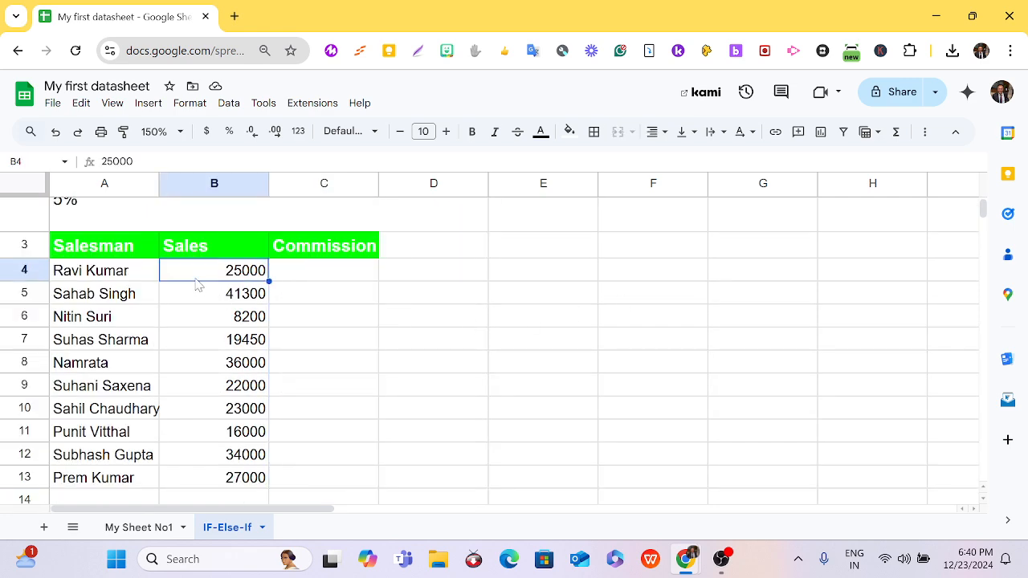
key("shift+Down")
key("shift+Down")
key("shift+Down")
key("shift+Down")
key("shift+Down")
key("shift+Down")
key("shift+Down")
key("shift+Down")
key("shift+Down")
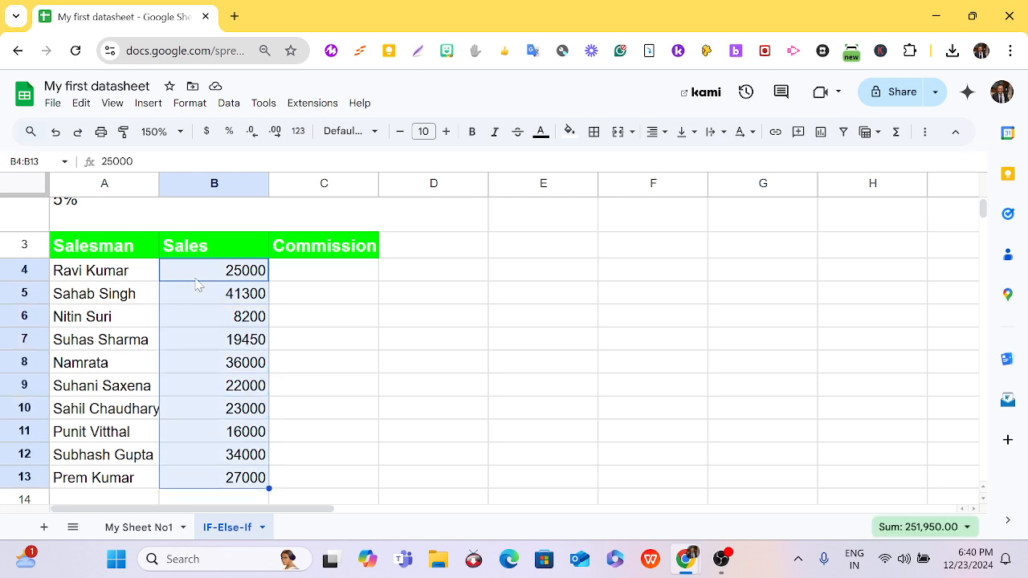
scroll(201, 273, "up", 2)
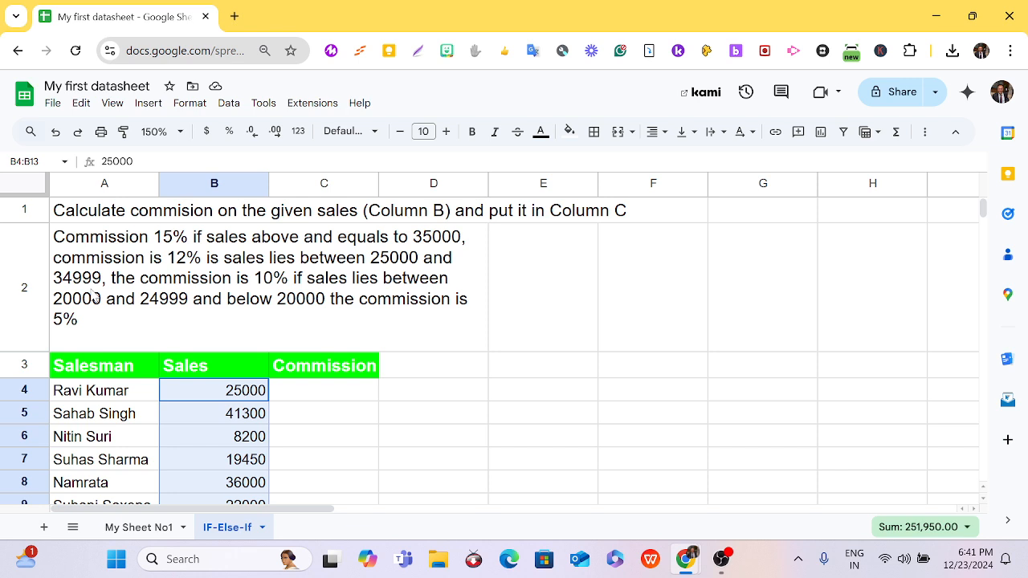
Start the commission formula in cell C4 with =IF(B2>=35000,B2*15/100, for the 15% rate.
left_click(314, 394)
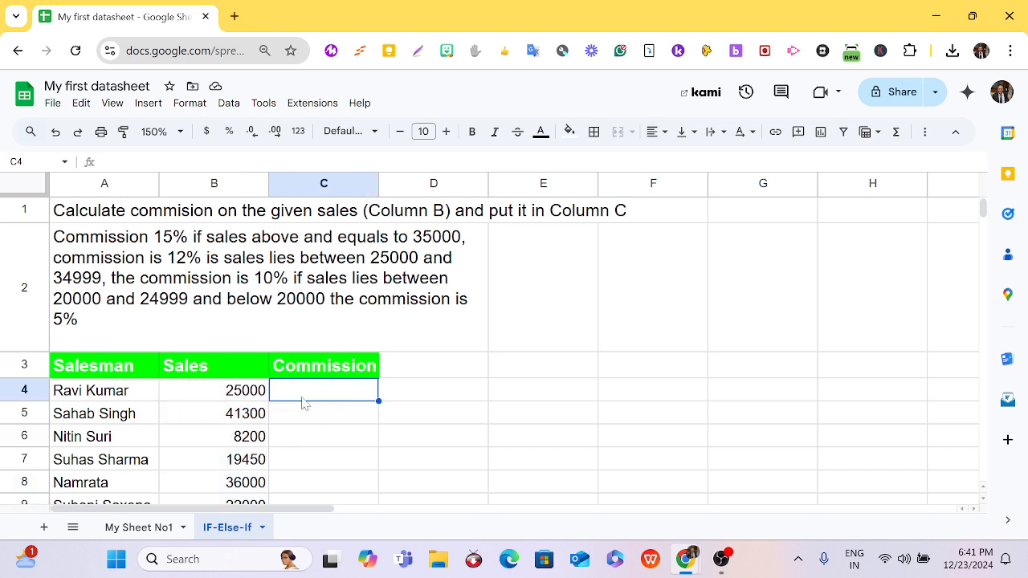
type("=")
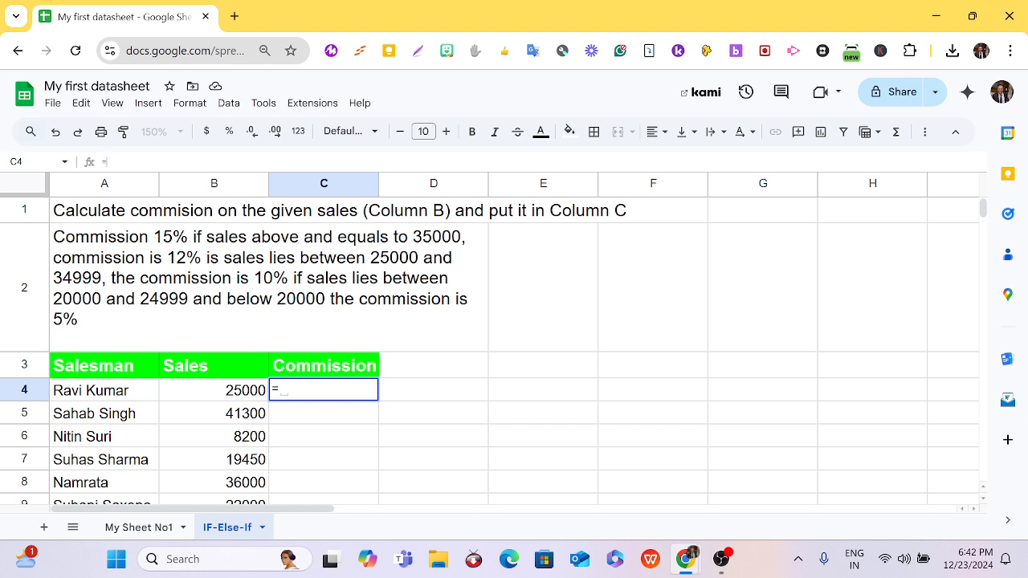
type("IF")
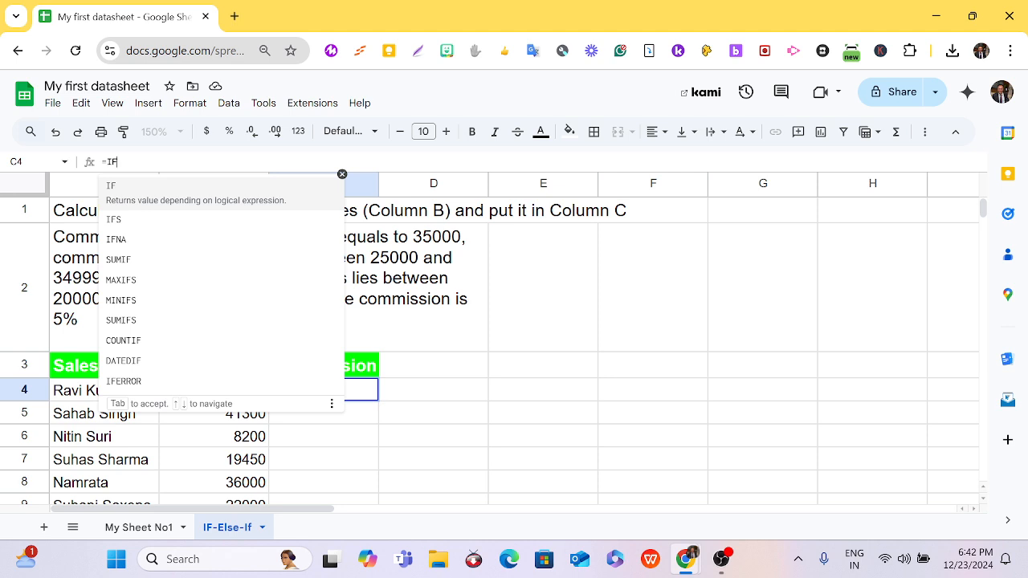
type("(")
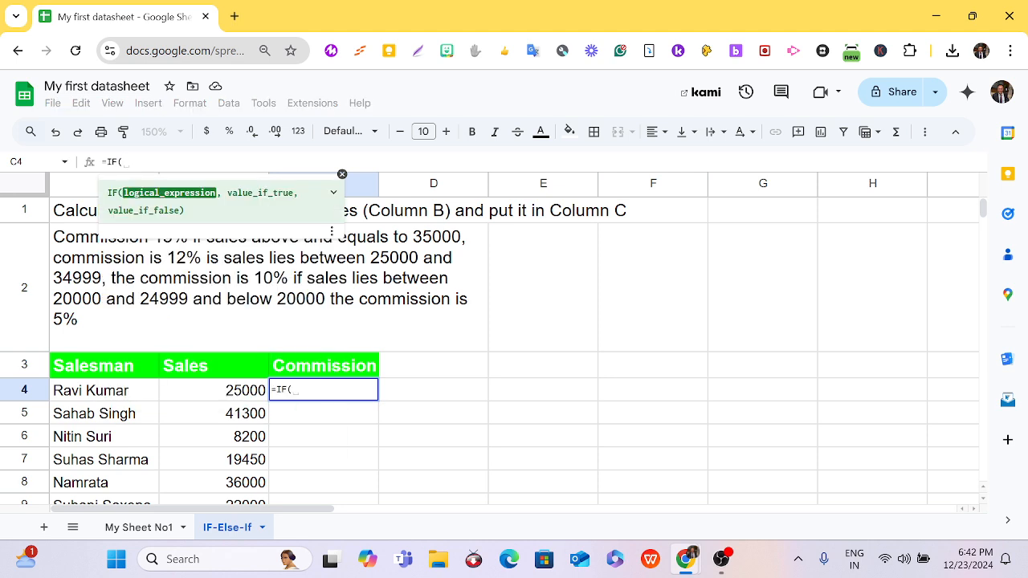
type("B")
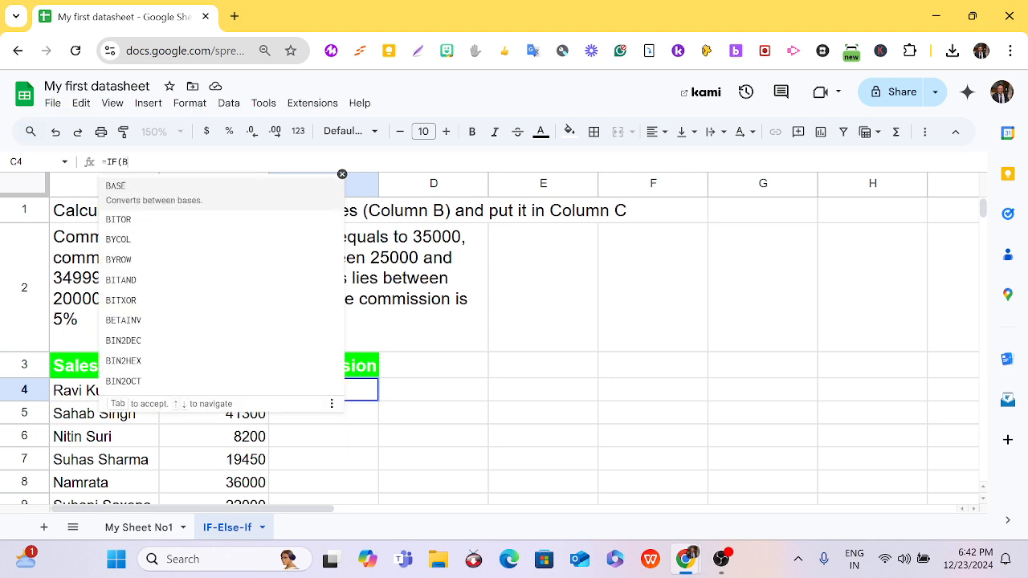
type("2>")
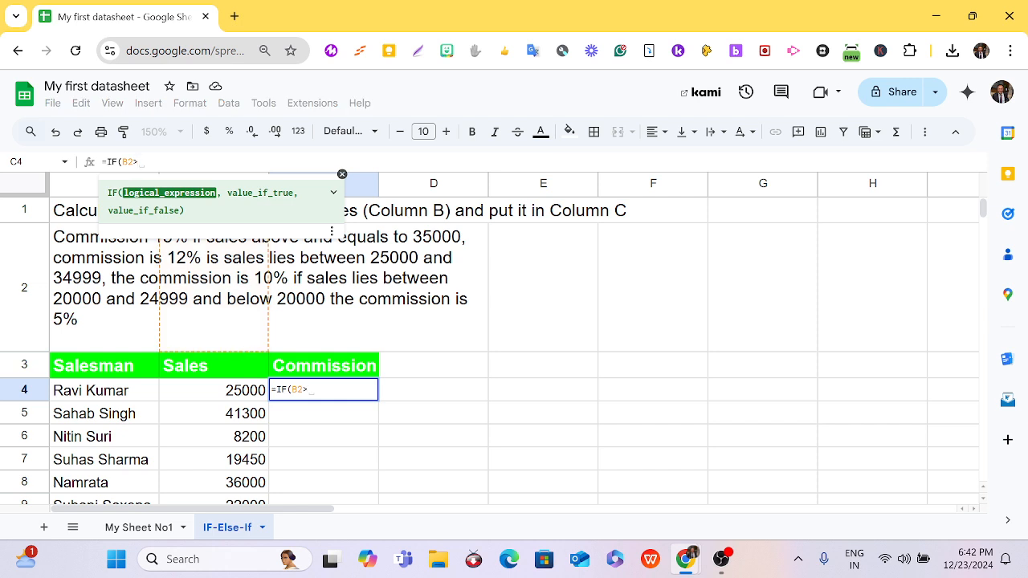
type("=35")
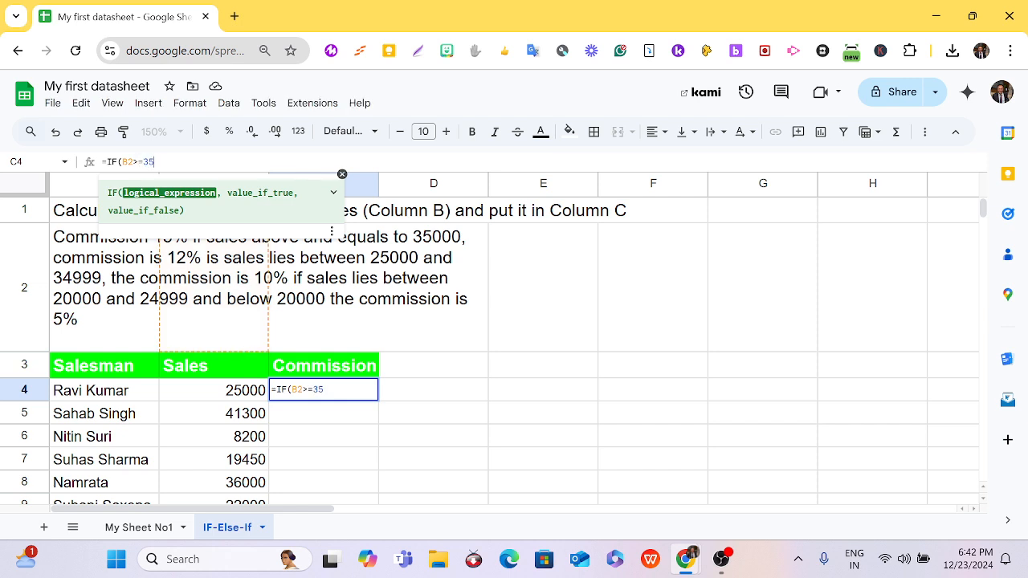
type("000,")
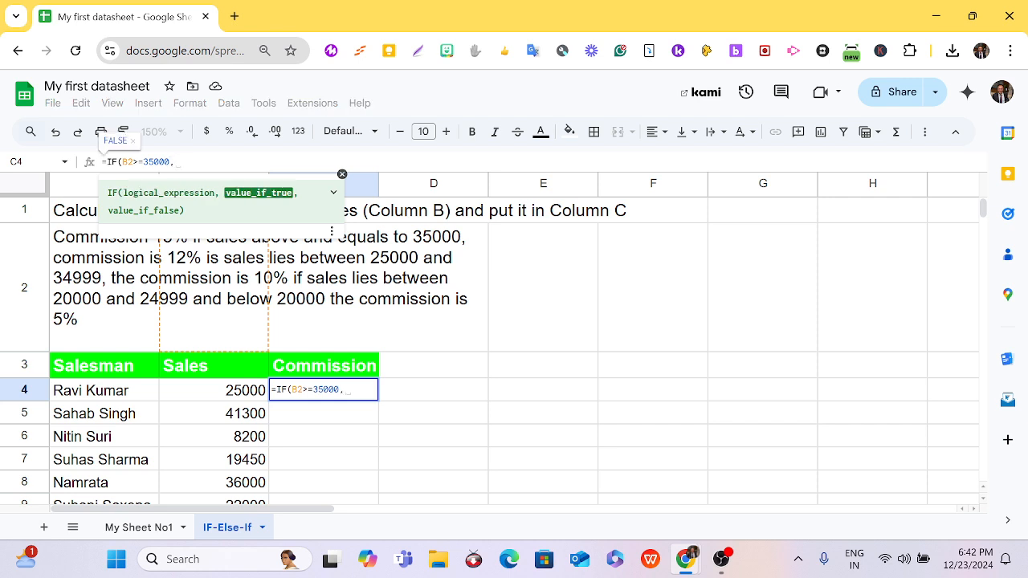
type("B")
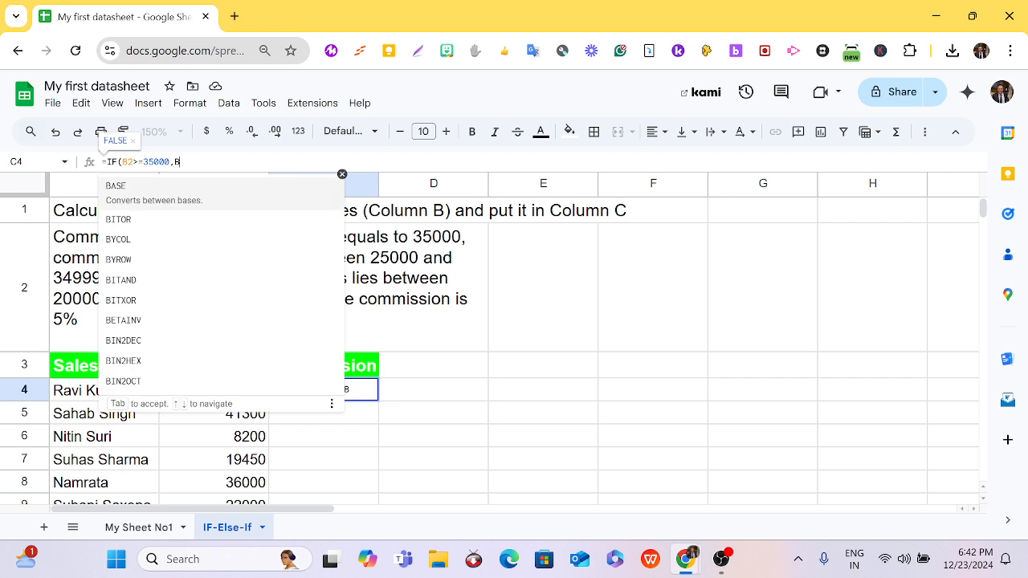
type("2")
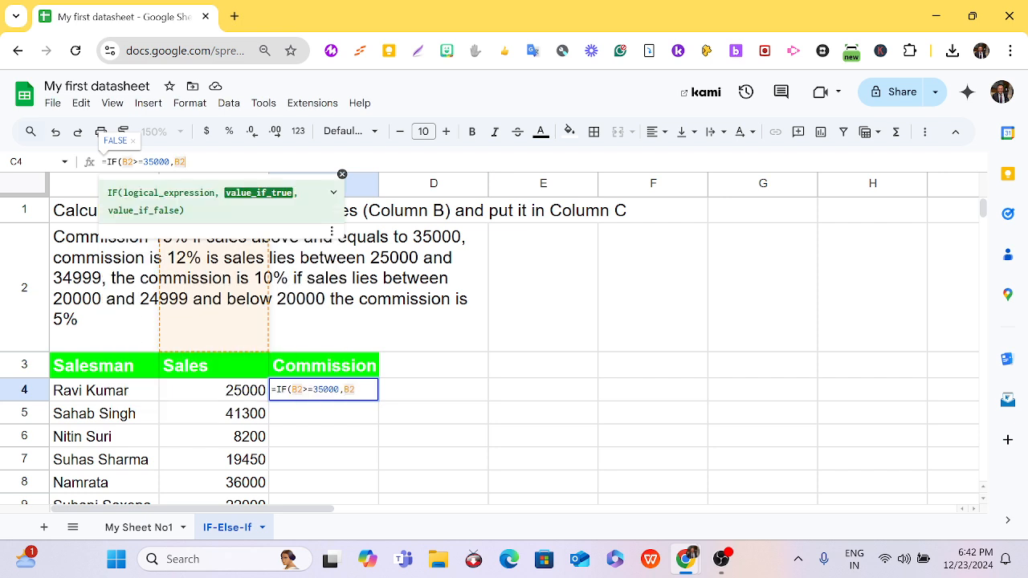
type("*1")
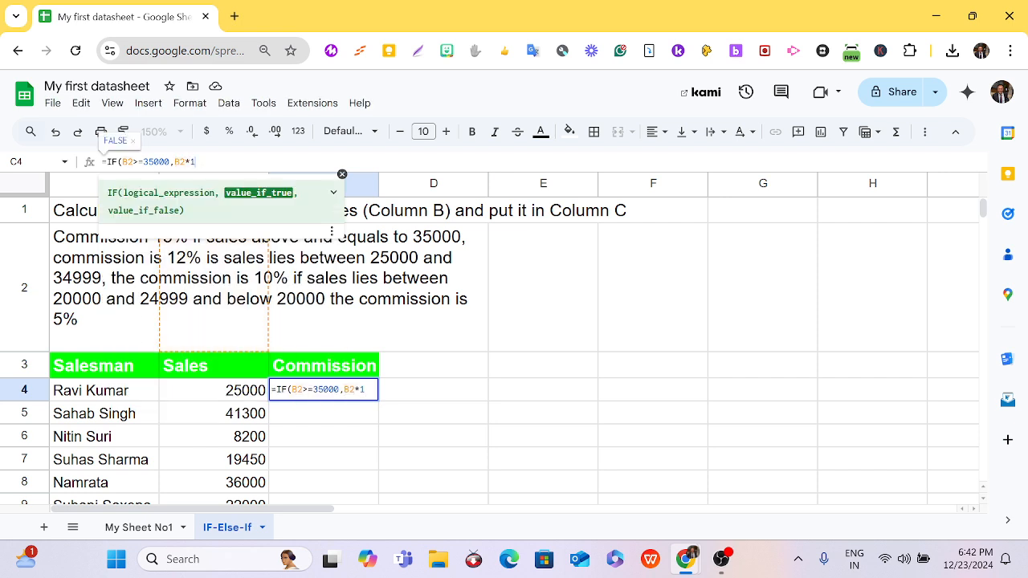
type("5/100")
type(",")
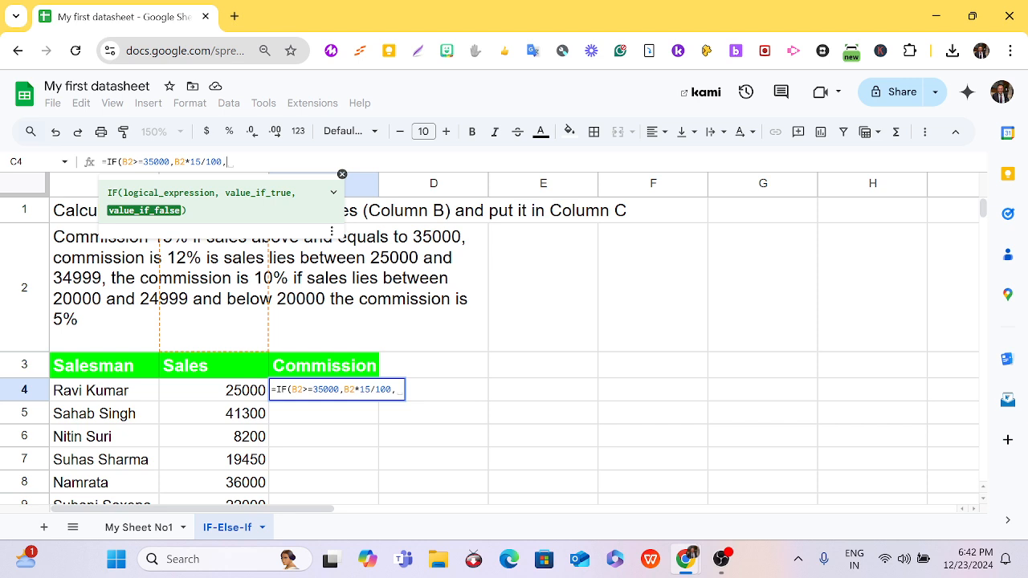
Continue the C4 formula with a nested condition IF(AND(B2>=25000,B2<35000) for the second commission tier.
type("A")
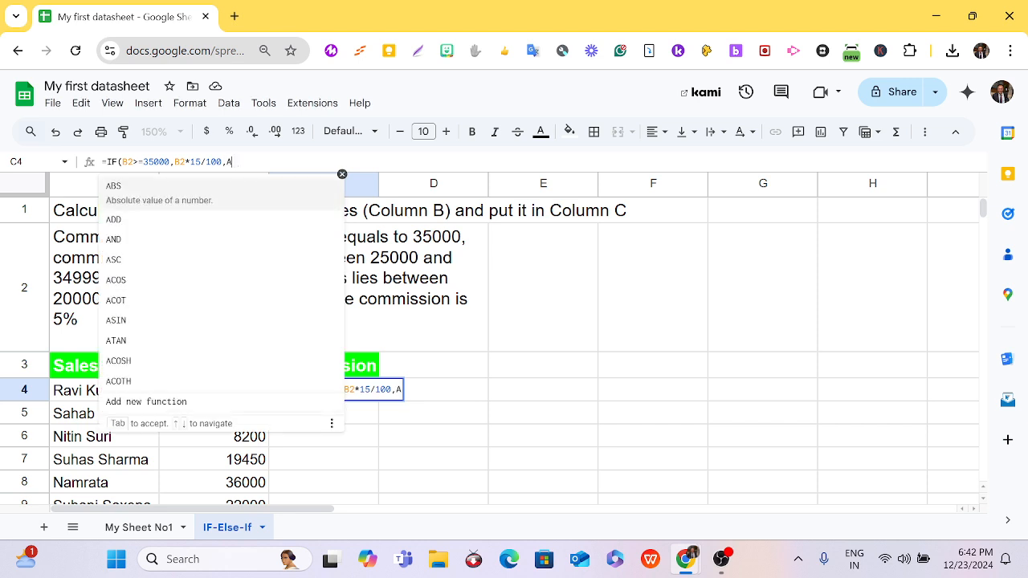
type("ND(")
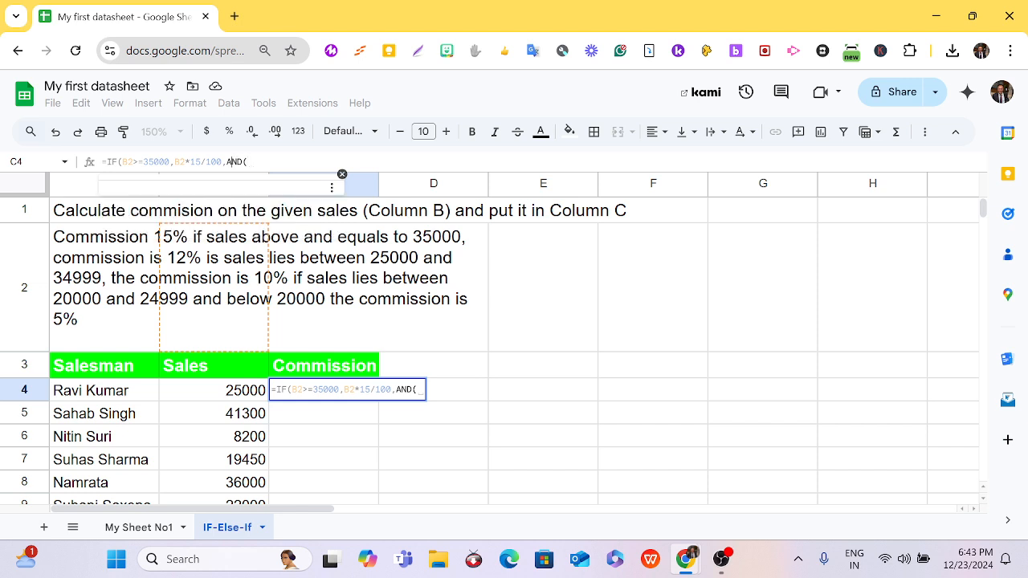
type("IF")
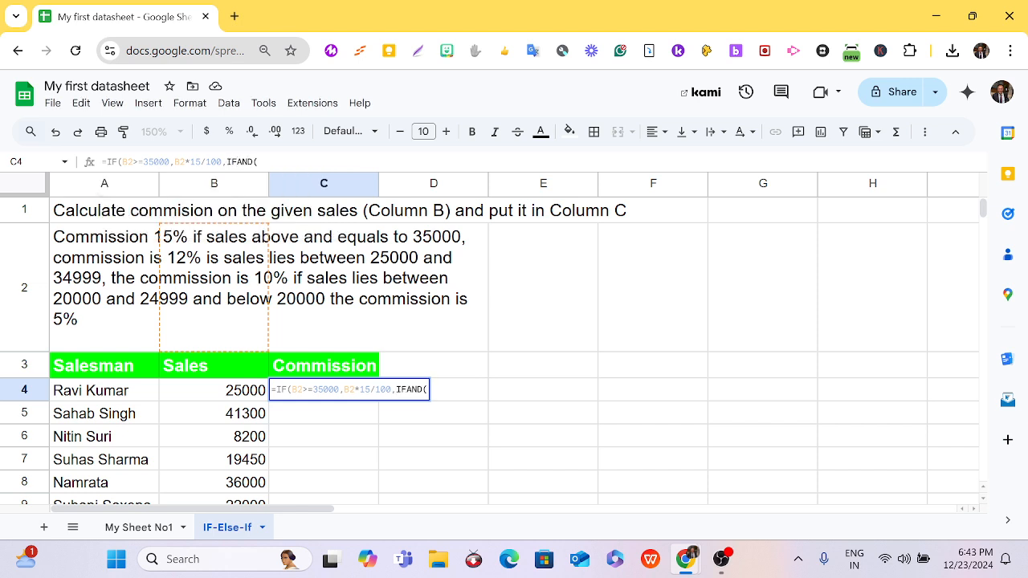
type("(")
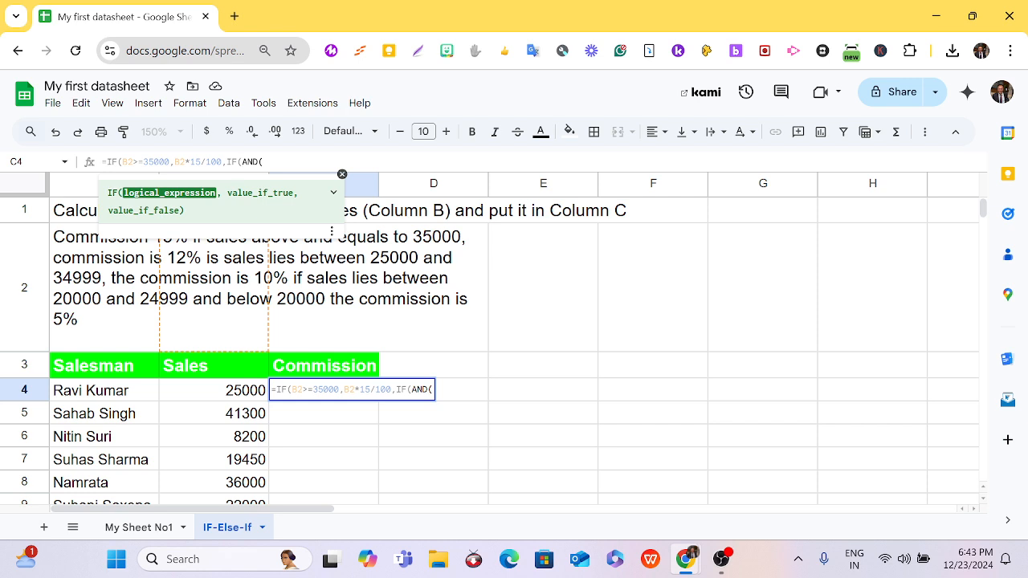
key("Right")
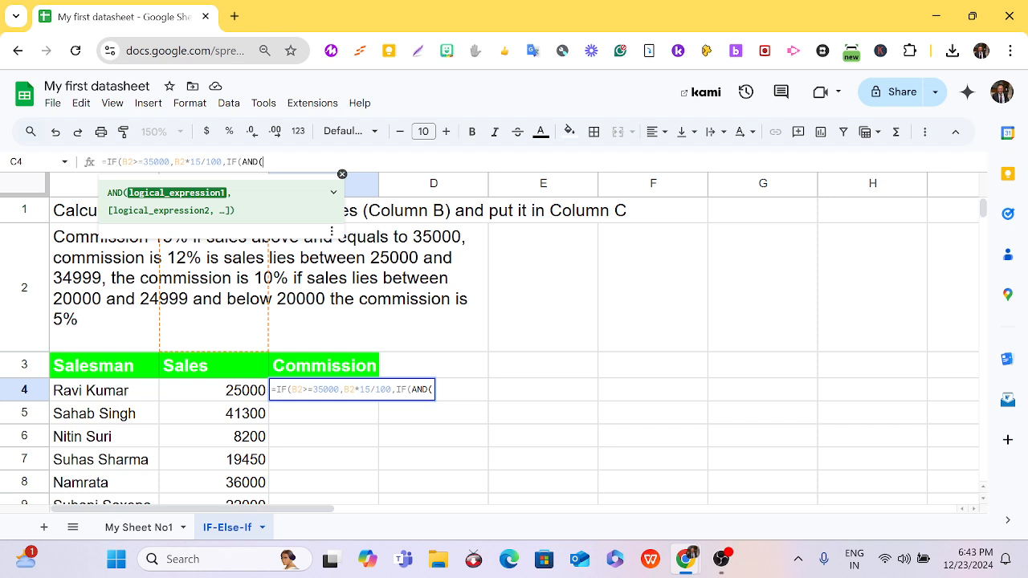
type("B2")
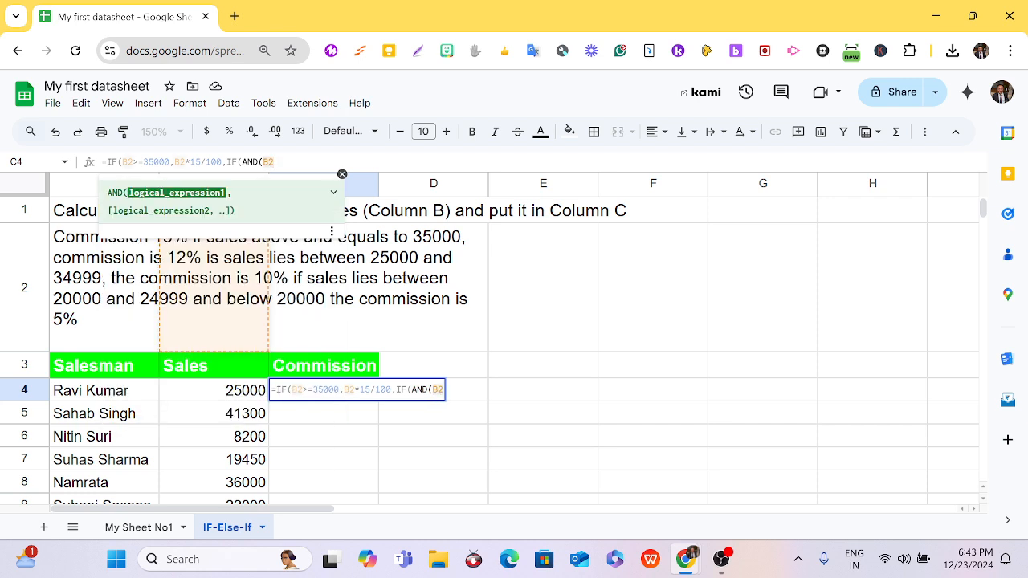
type(">")
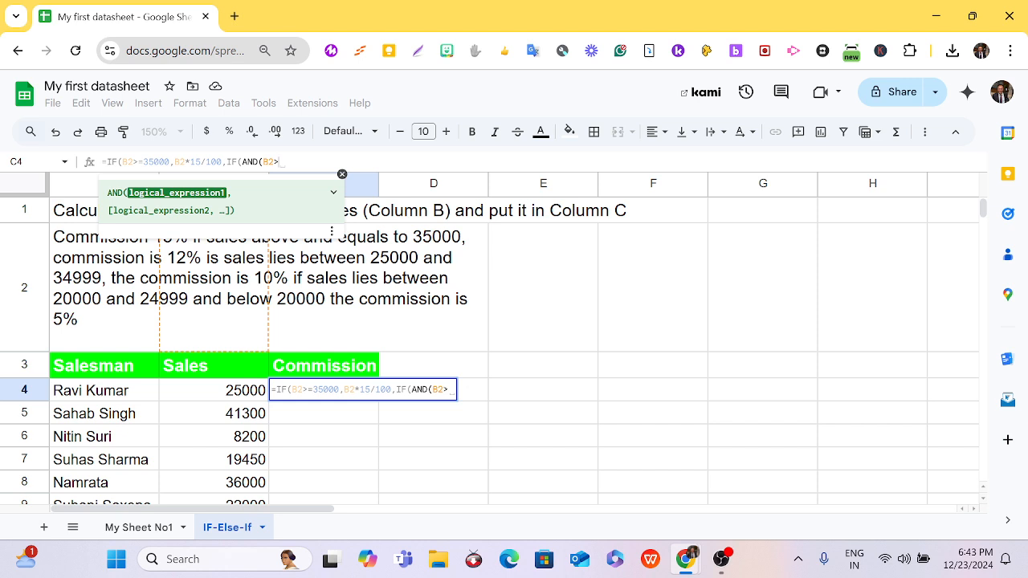
type("=2500")
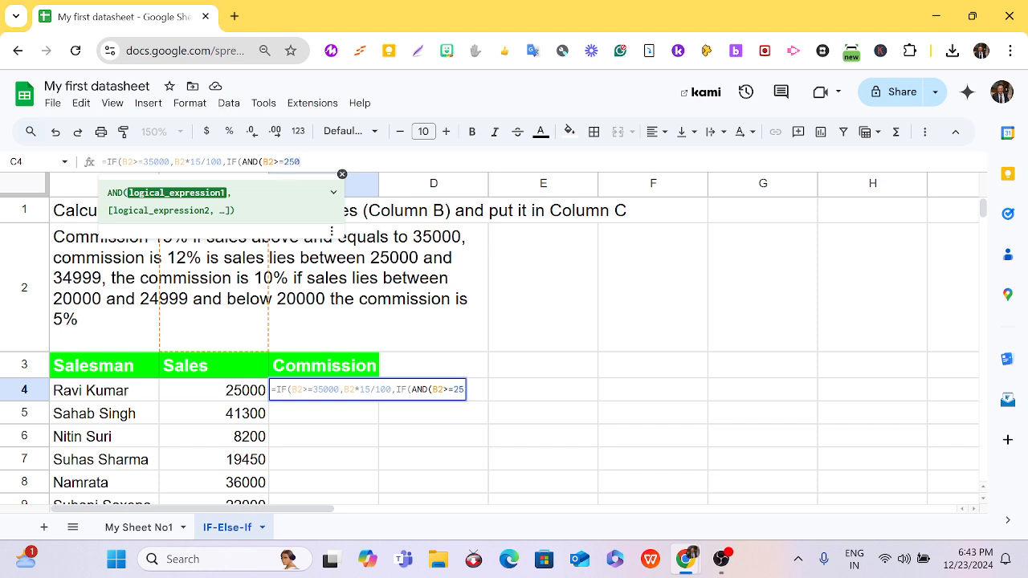
type("0, ")
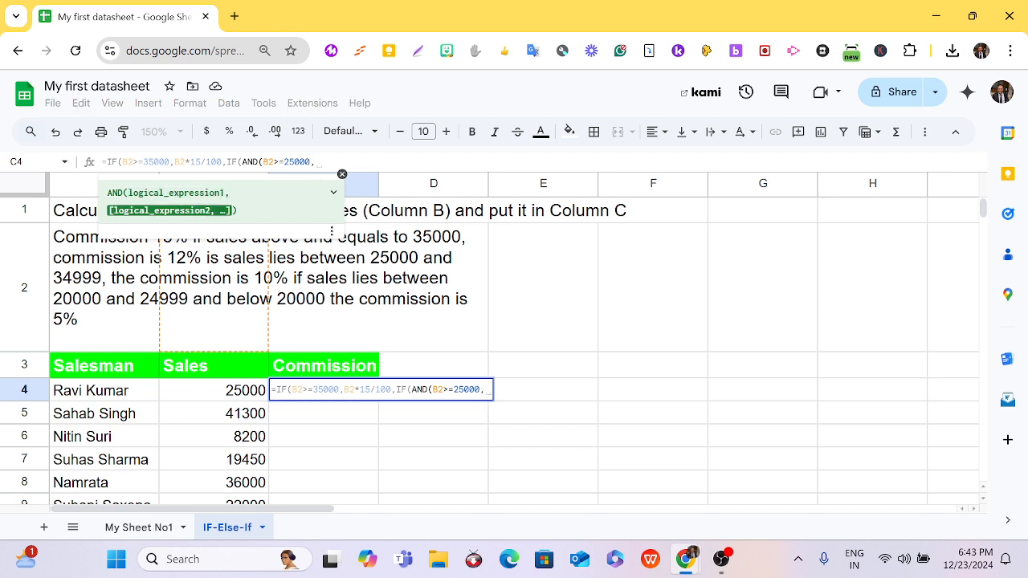
type("B2")
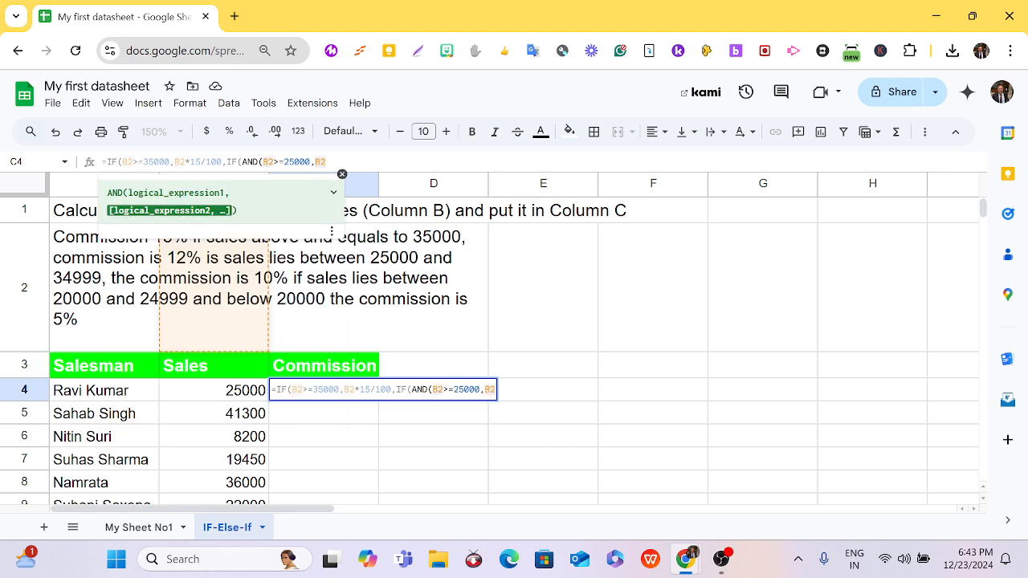
type("<")
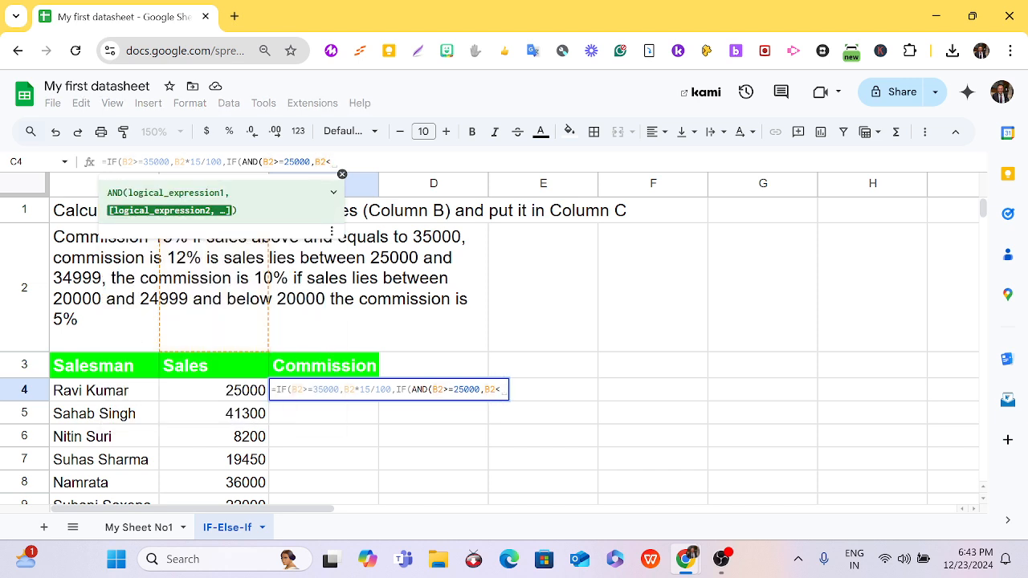
type("35000")
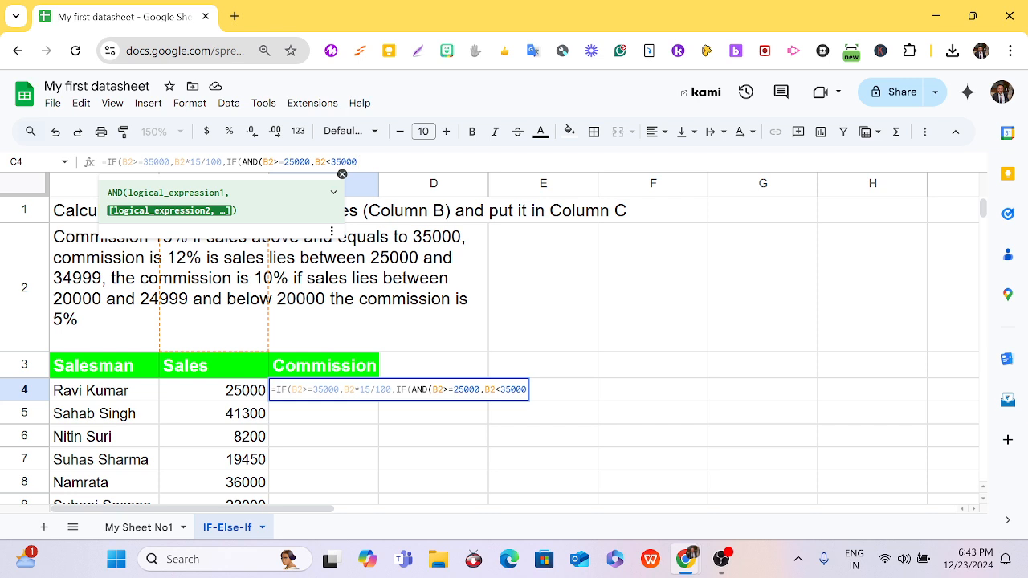
type(")")
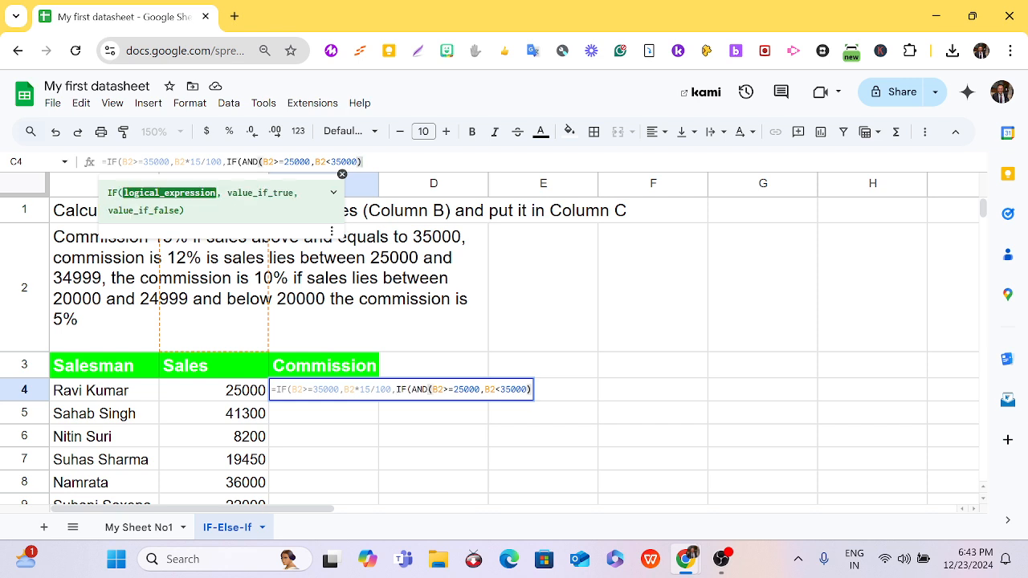
Add B2*12/100, as the result for the 25000 to 34999 tier in the C4 formula.
type(",")
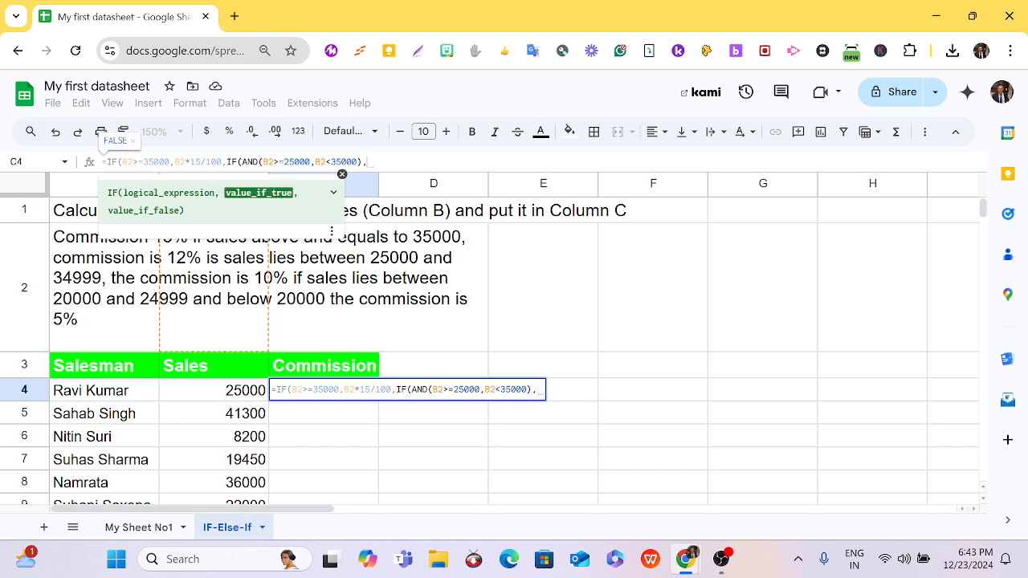
type("B2")
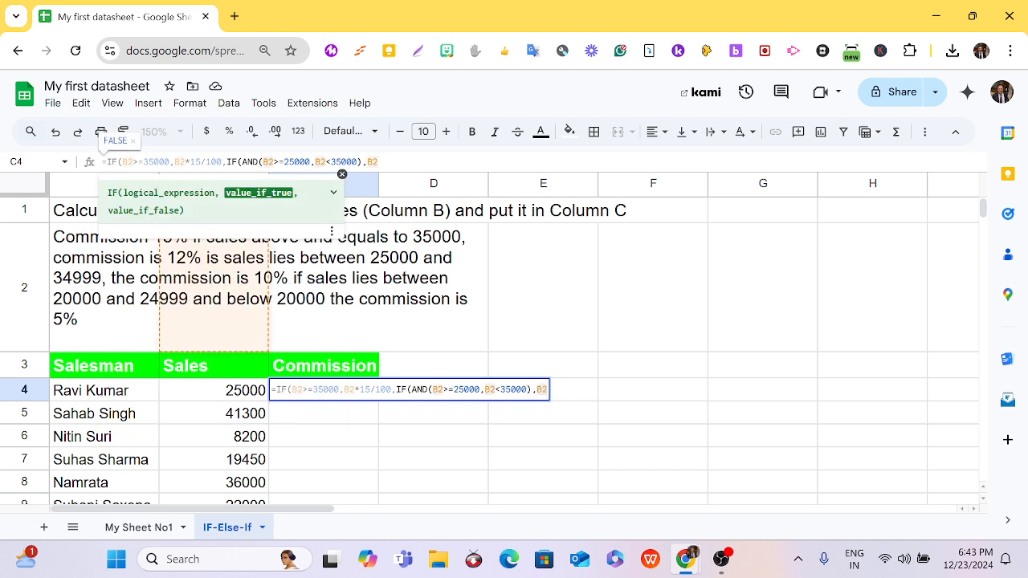
type("*")
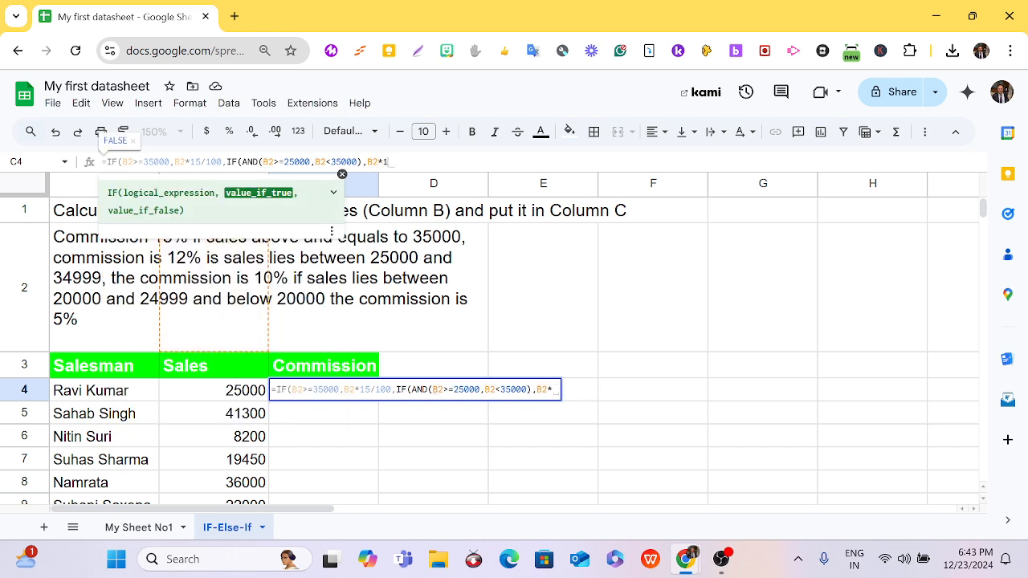
type("12/100")
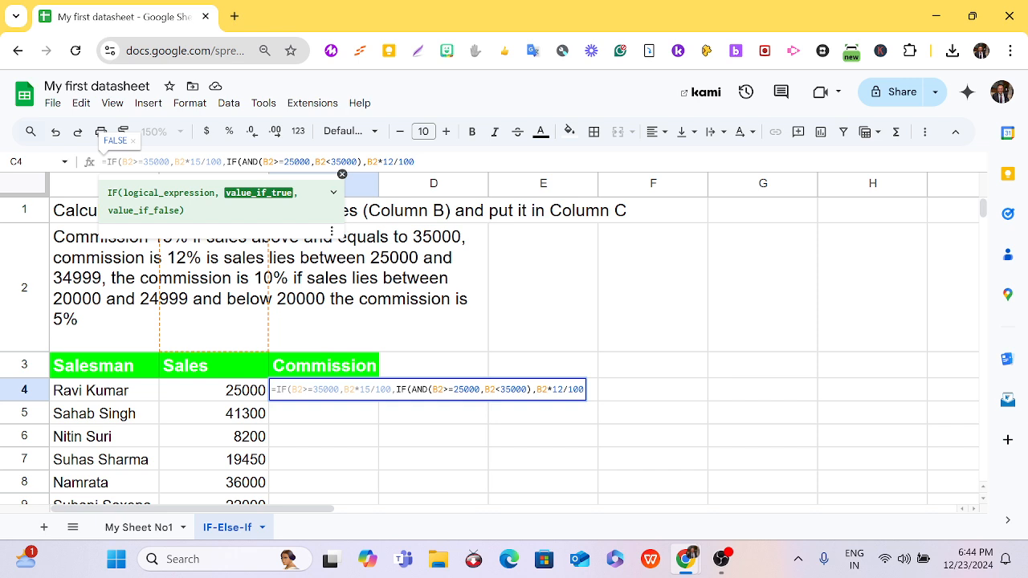
type(",")
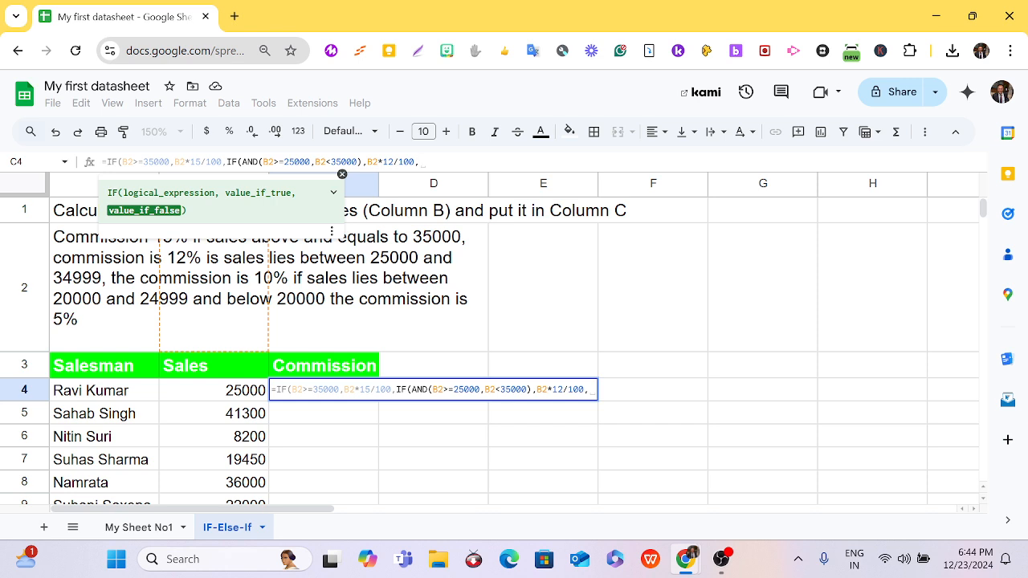
Nest a third condition IF(AND(B2>=20000,B2<25000) in the C4 commission formula.
type("IF")
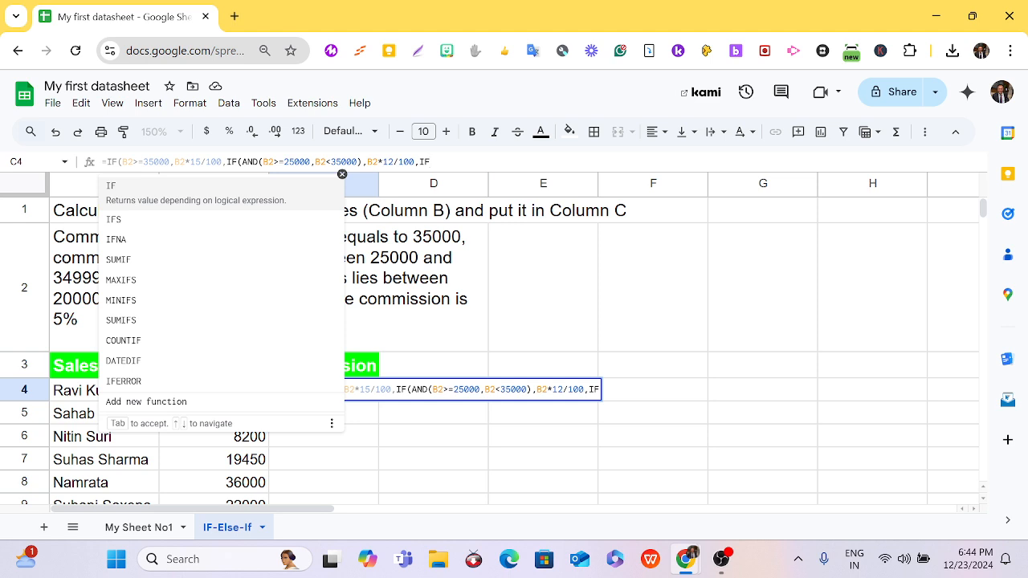
type("(A")
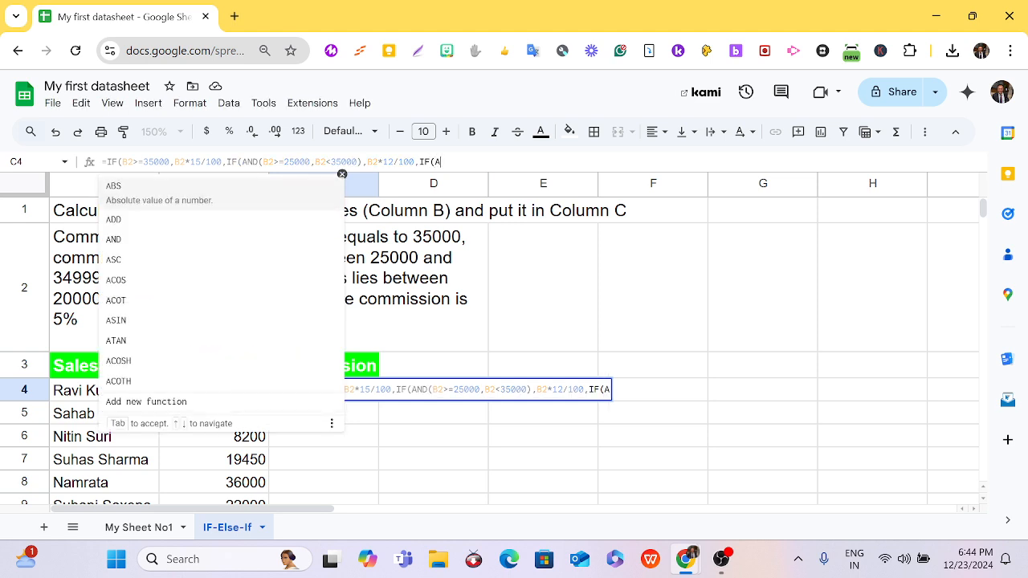
type("ND(")
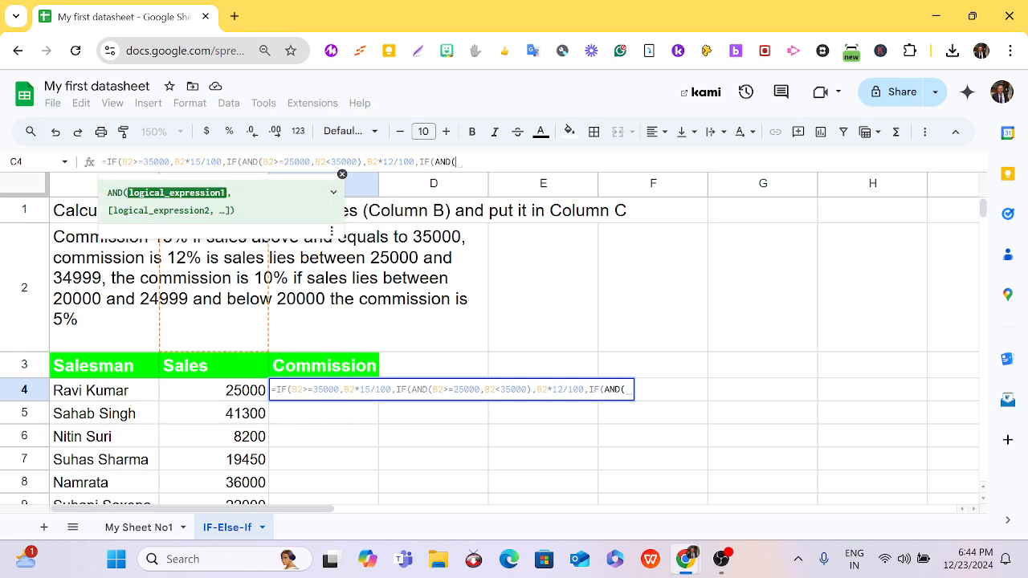
type("B2")
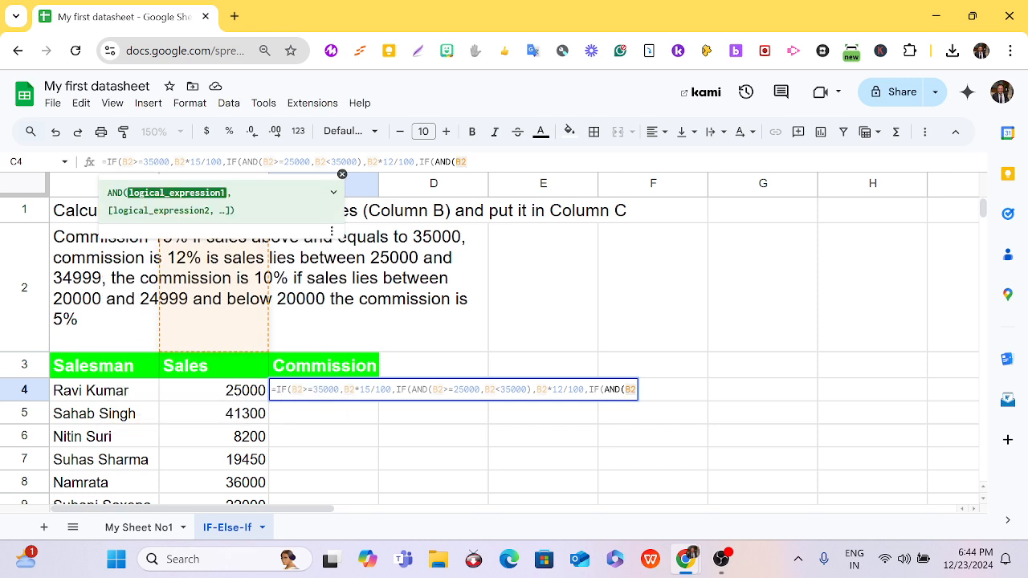
type(">")
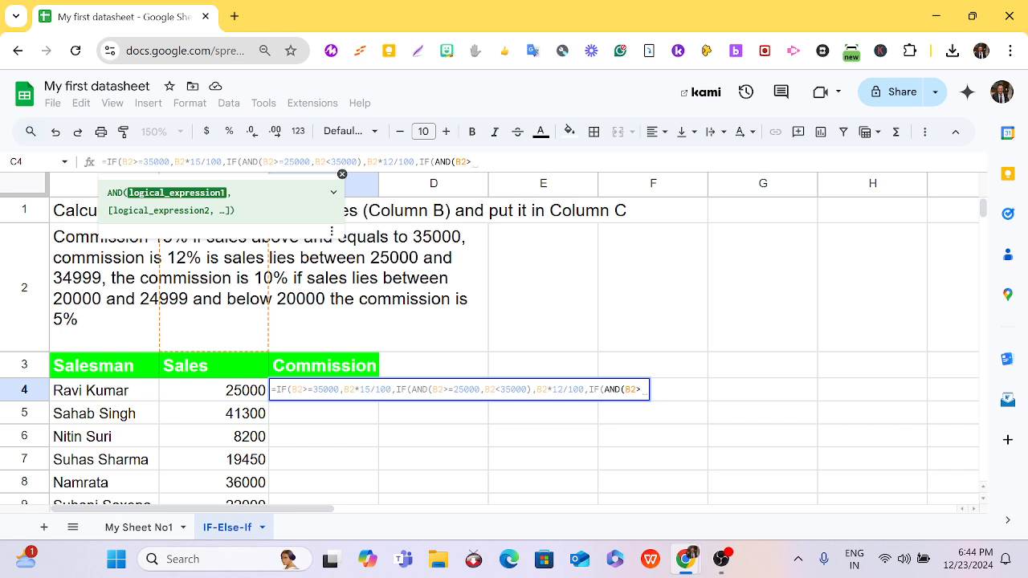
type("=200")
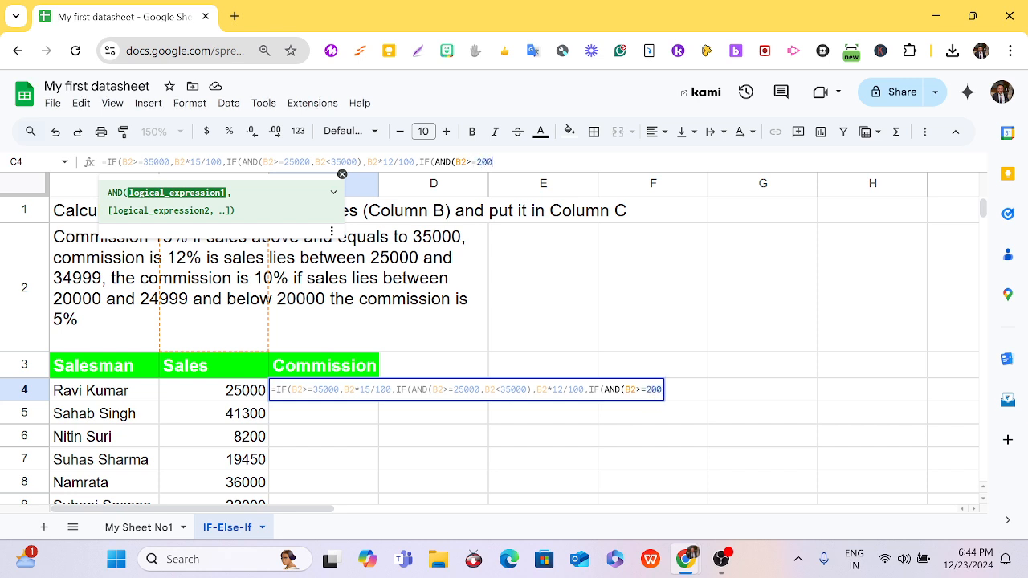
type("00,")
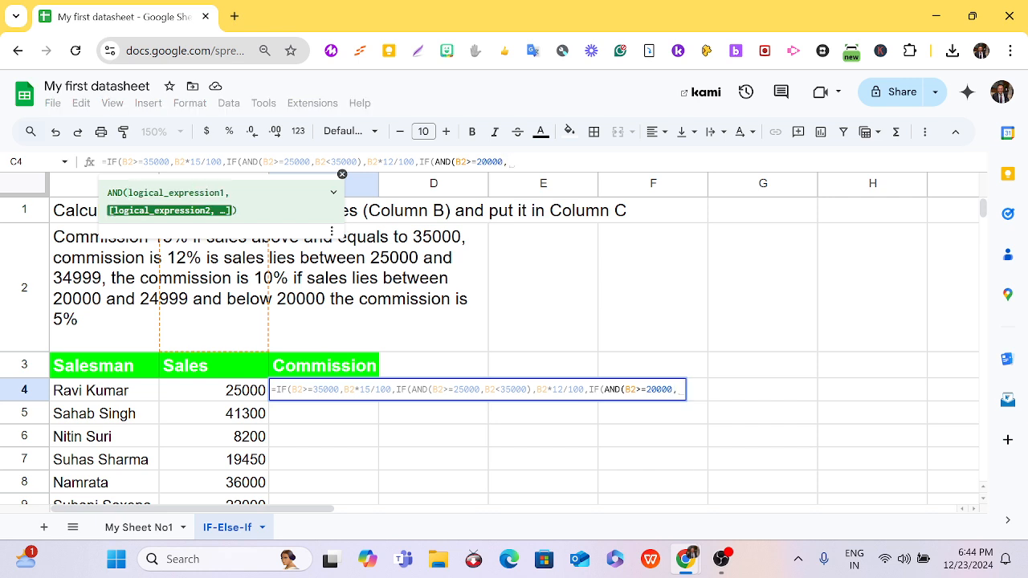
type("B2")
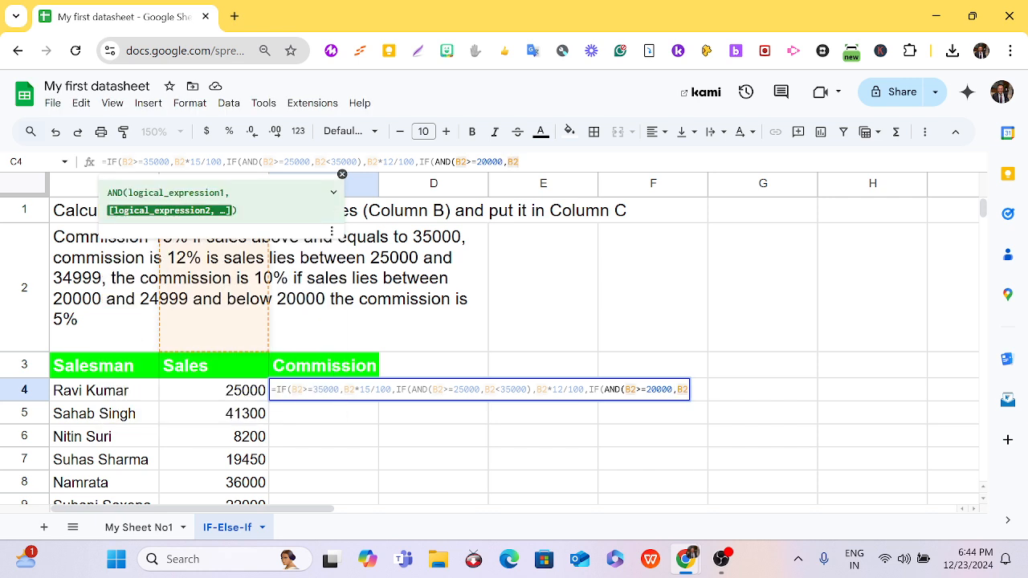
type("<")
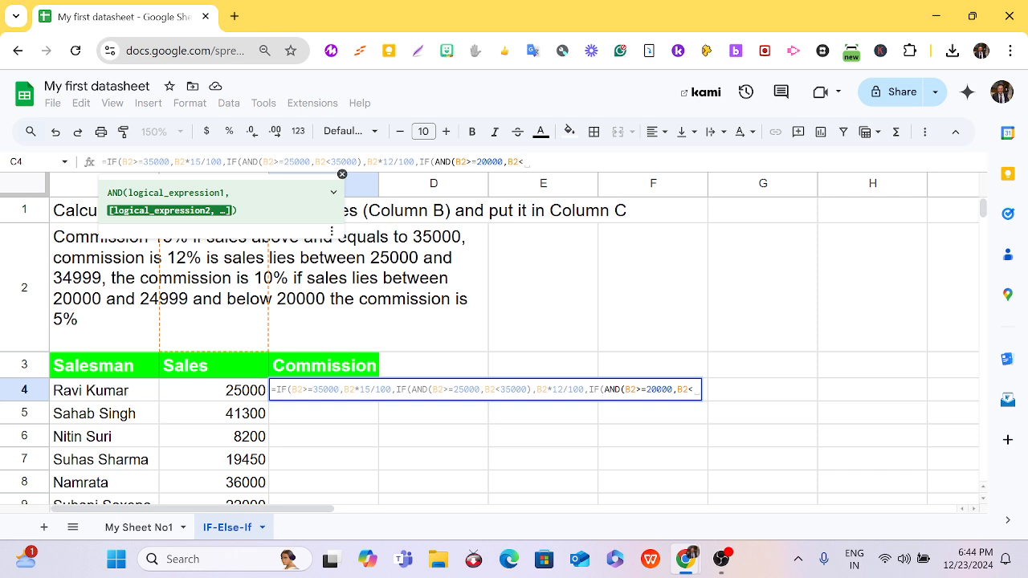
type("25000")
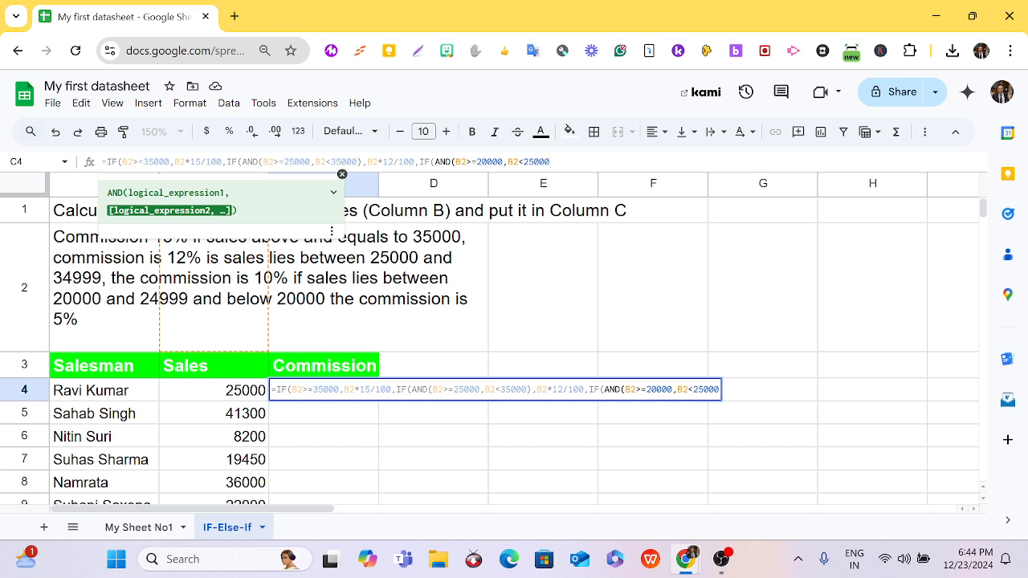
type(")")
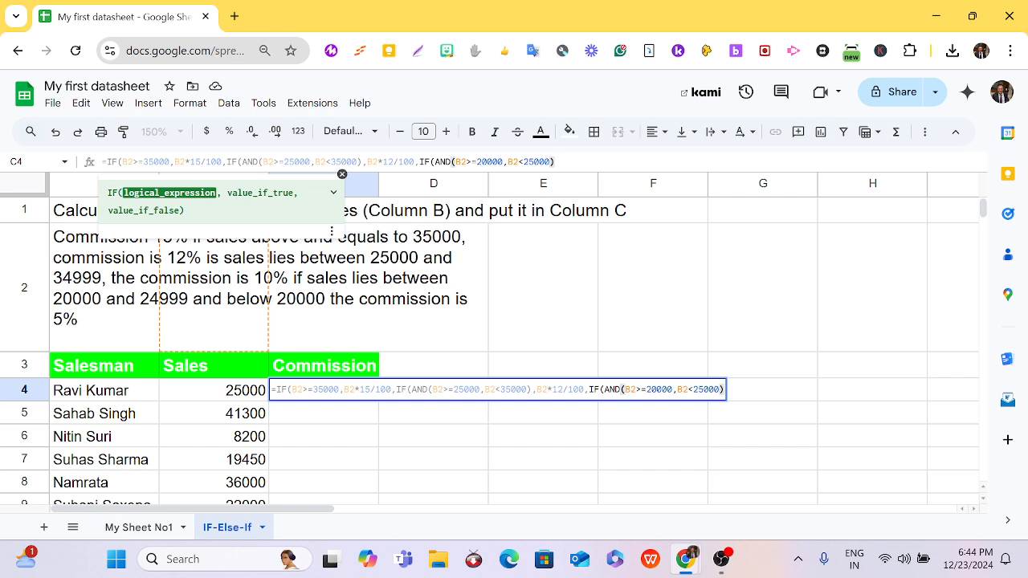
Add B2*10/100, as the result for the 20000 to 24999 tier in the C4 formula.
type(",")
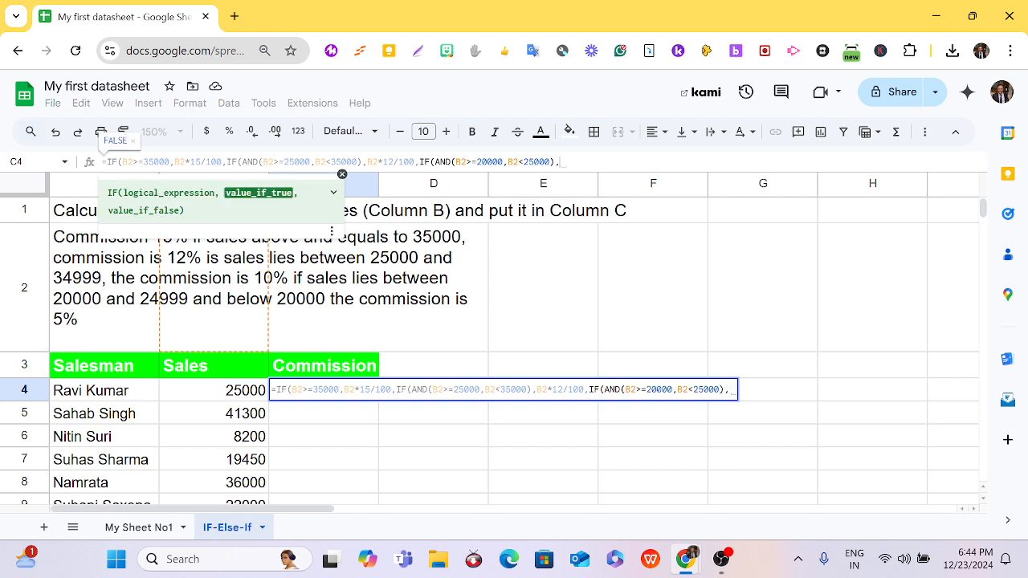
type("B2")
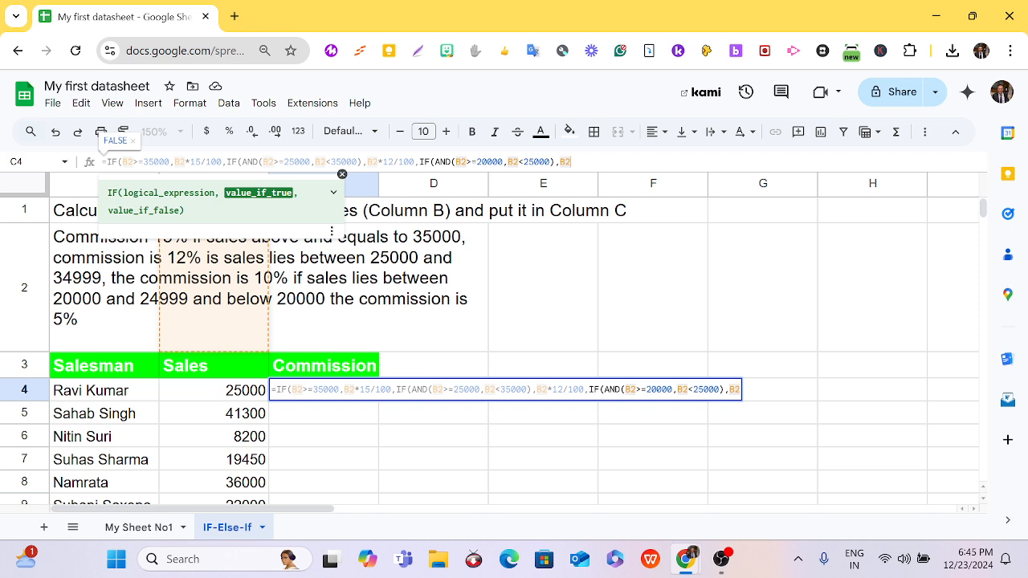
type("*10")
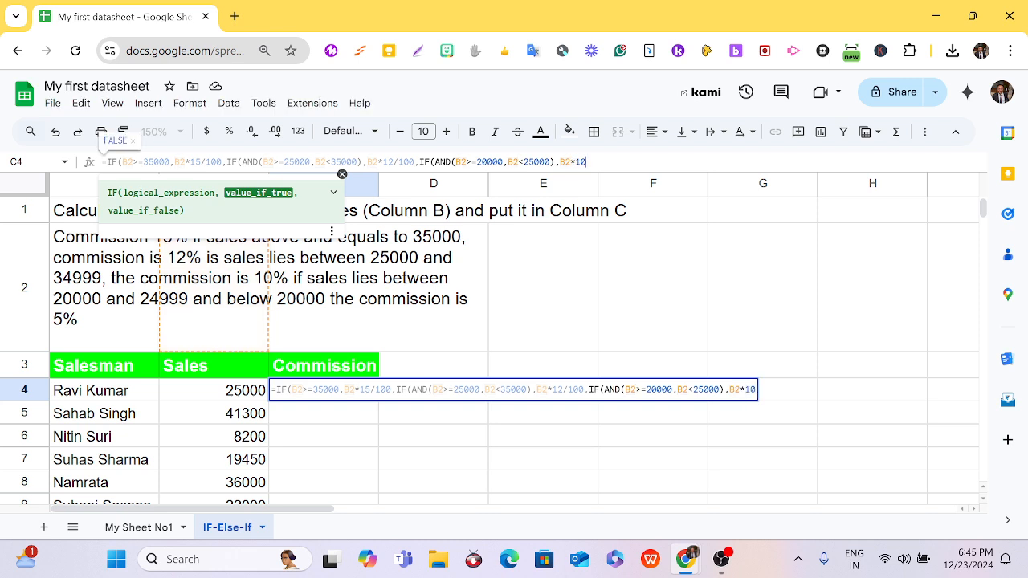
type("/100")
type(",")
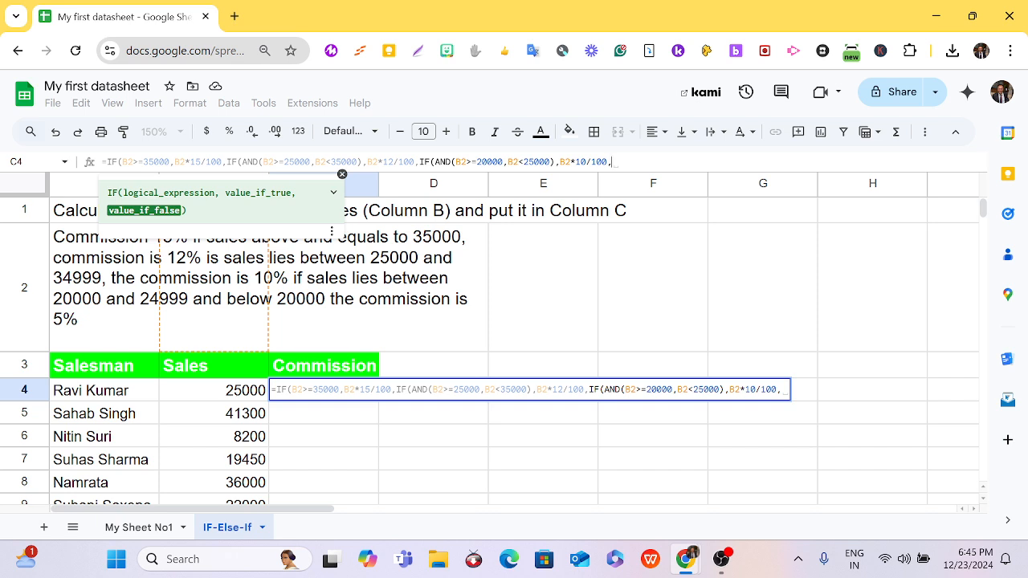
Add B2*5/100 as the final fallback result in the C4 formula, close all three IF brackets and commit it.
type("5")
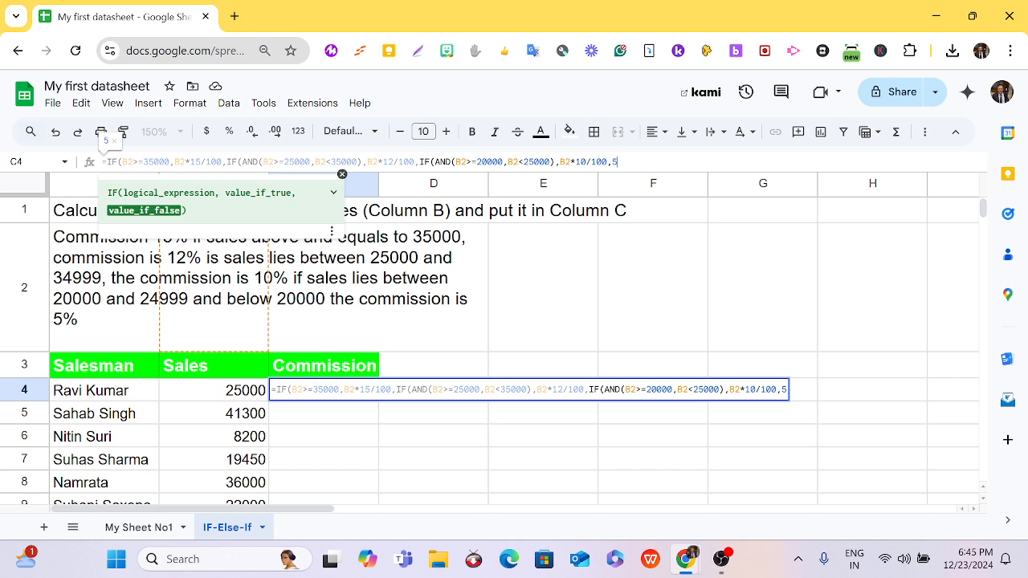
key("BackSpace")
type("B2*")
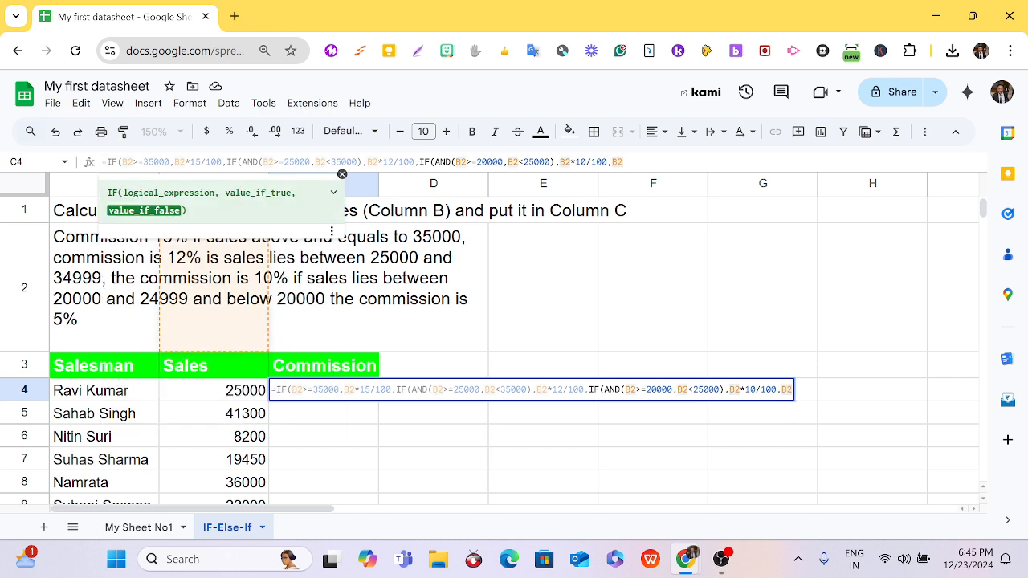
type("5")
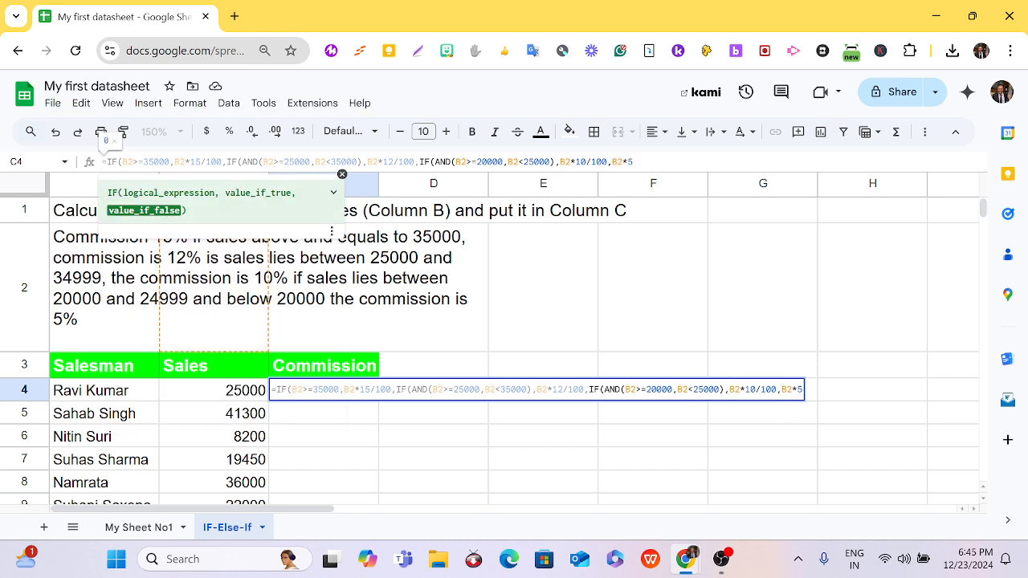
type("/100)")
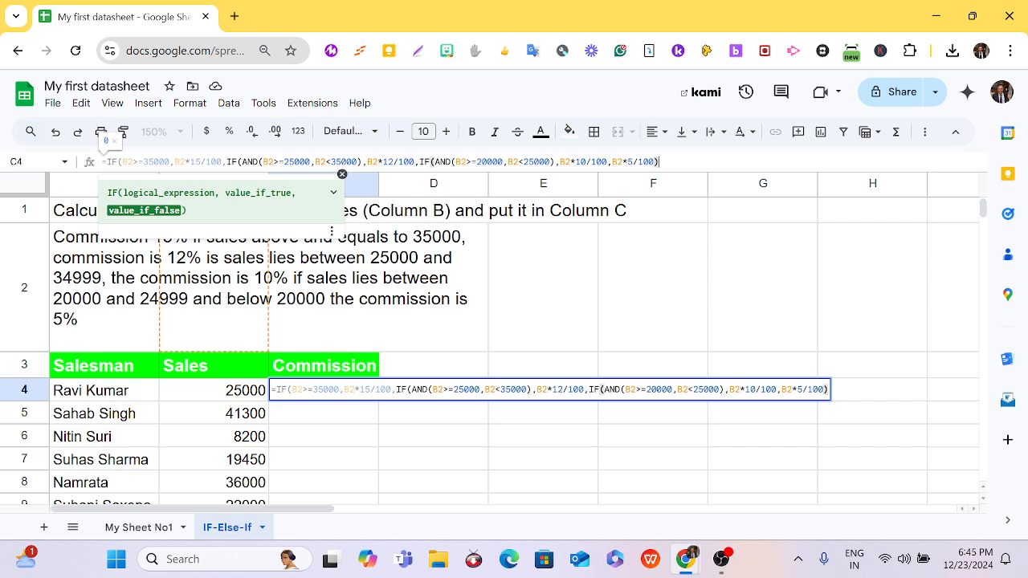
type(")")
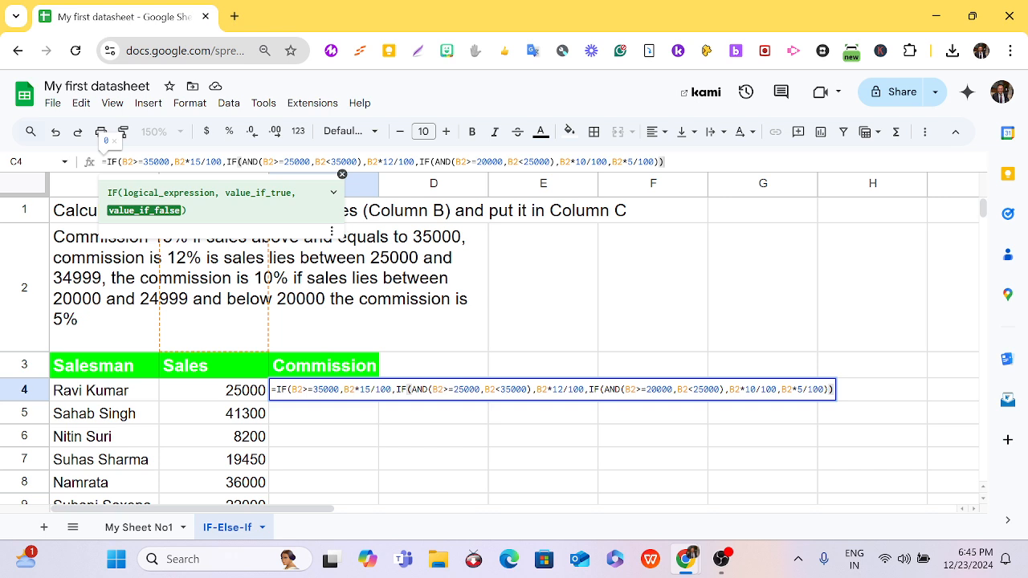
type(")")
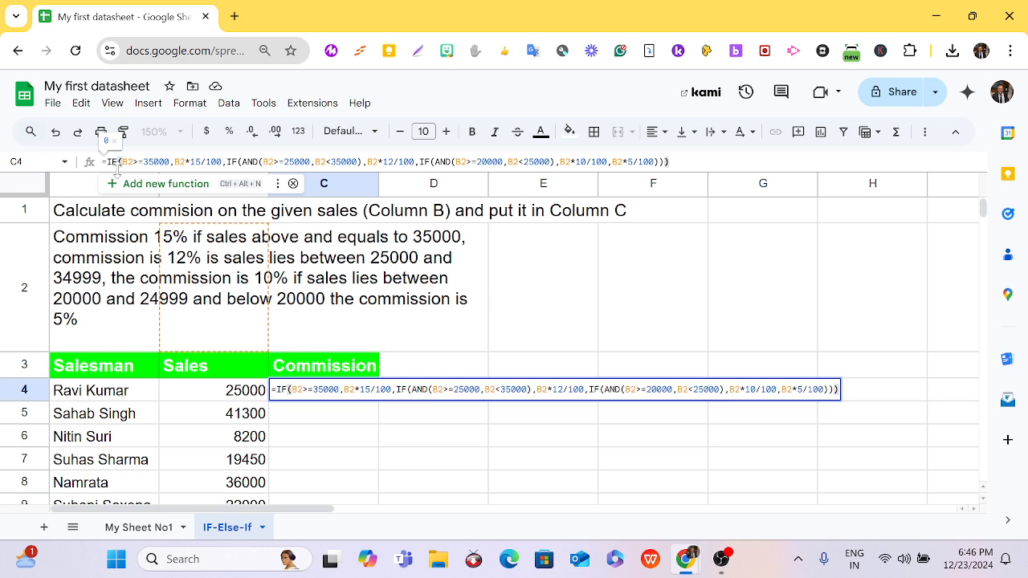
key("Return")
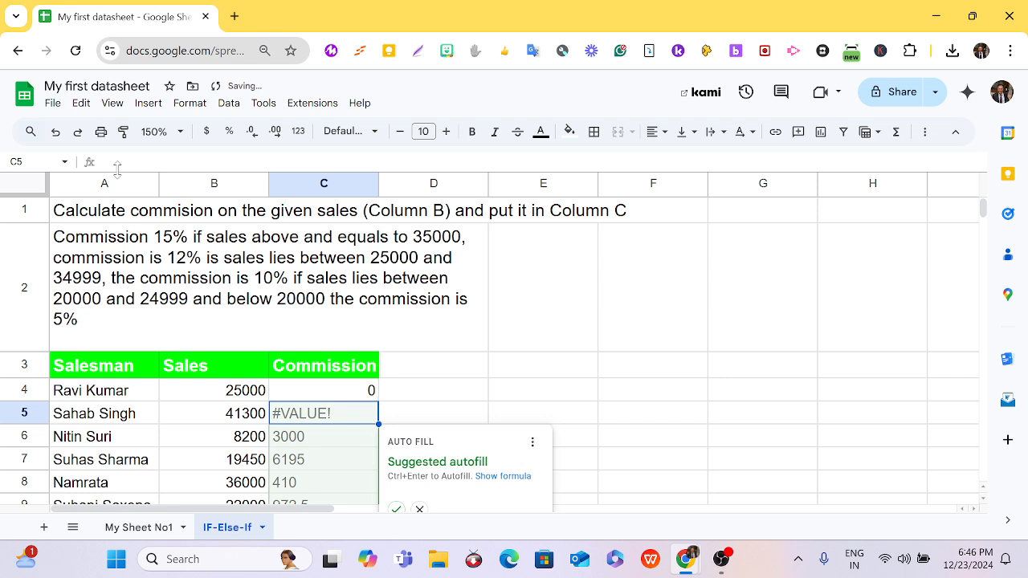
Edit the C4 formula so the first condition and its 15% result reference B4, giving B4>=35000 and B4*15/100.
left_click(327, 394)
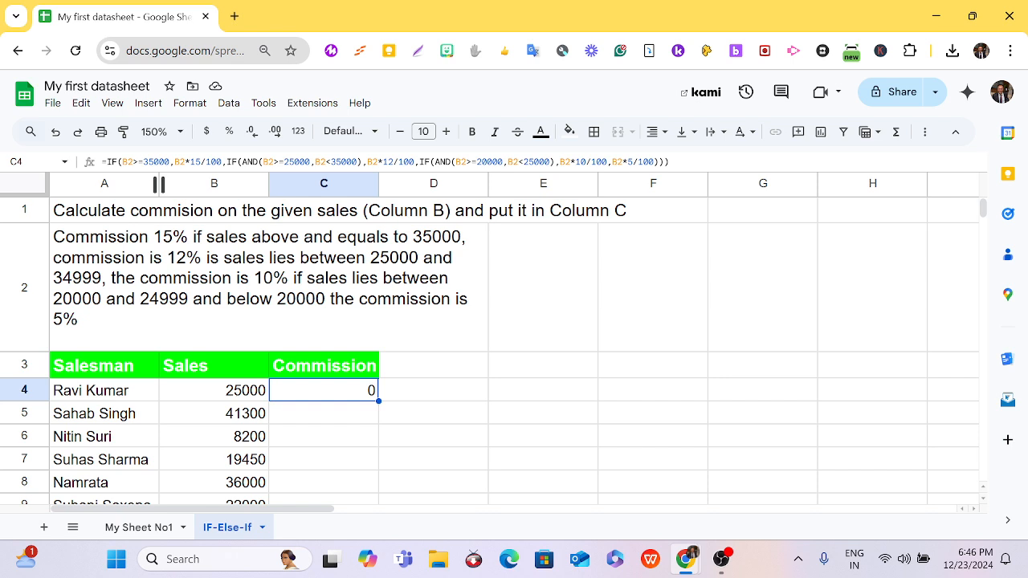
key("F2")
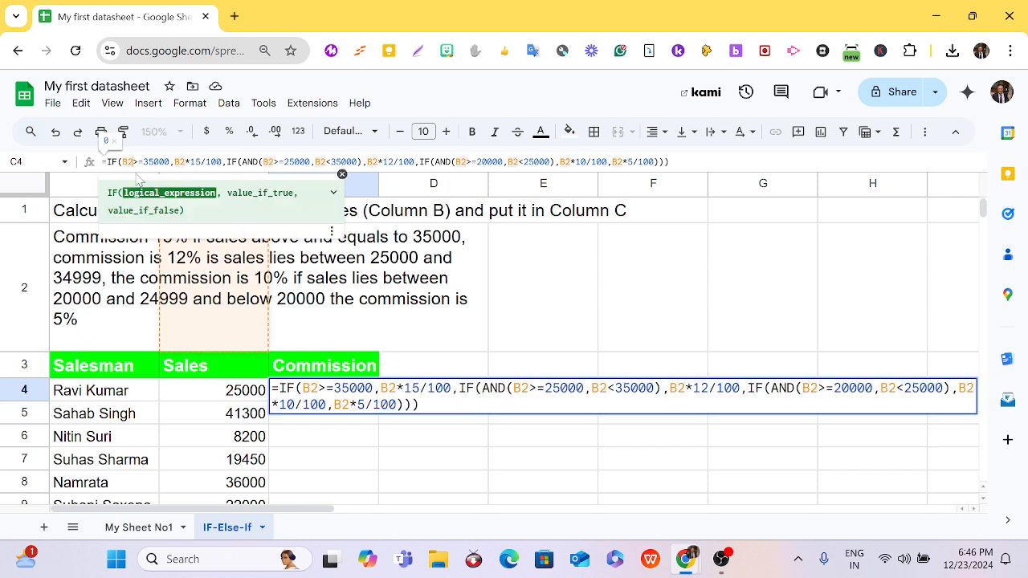
key("BackSpace")
type("4")
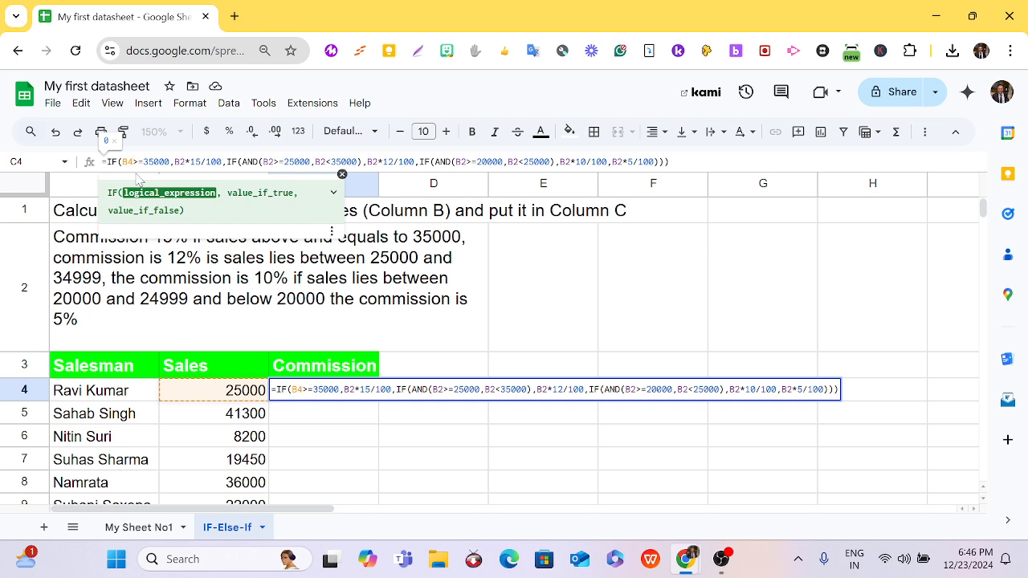
key("Right")
key("Right")
key("Right")
key("Right")
key("Right")
key("Right")
key("Right")
key("Right")
key("Right")
key("Right")
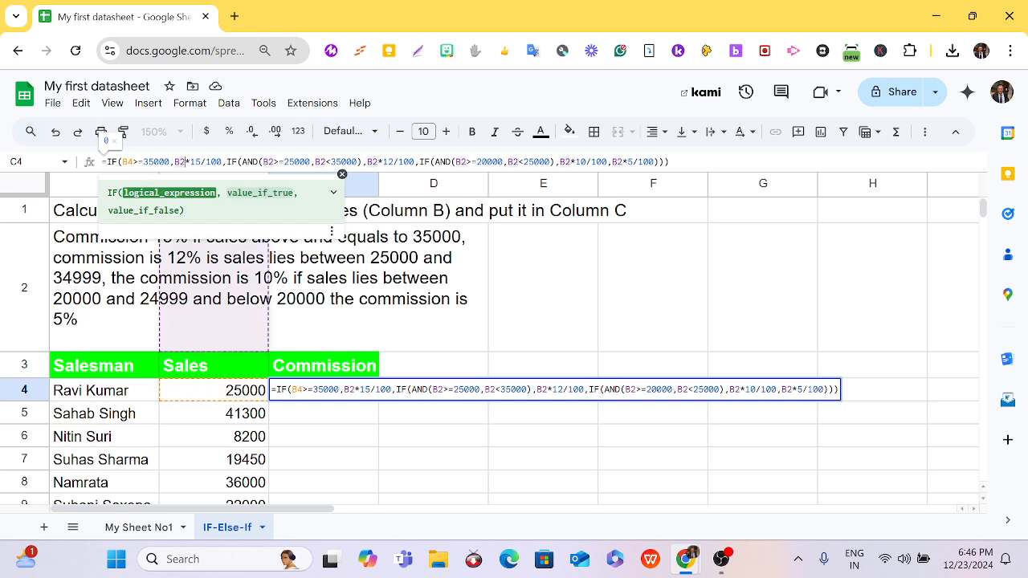
key("BackSpace")
type("4")
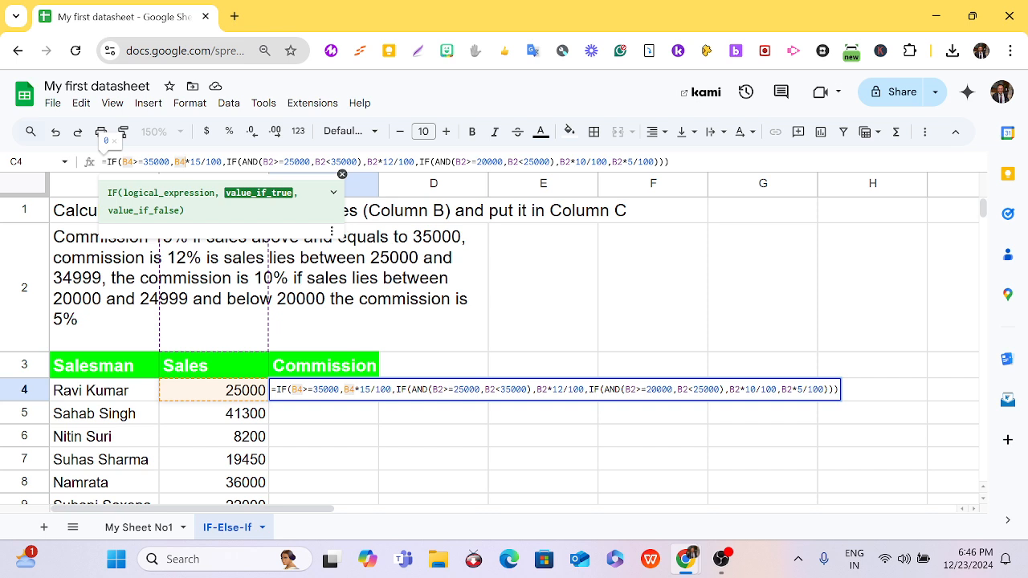
Point the second tier of the C4 formula to B4: AND(B4>=25000,B4<35000) with result B4*12/100.
double_click(269, 163)
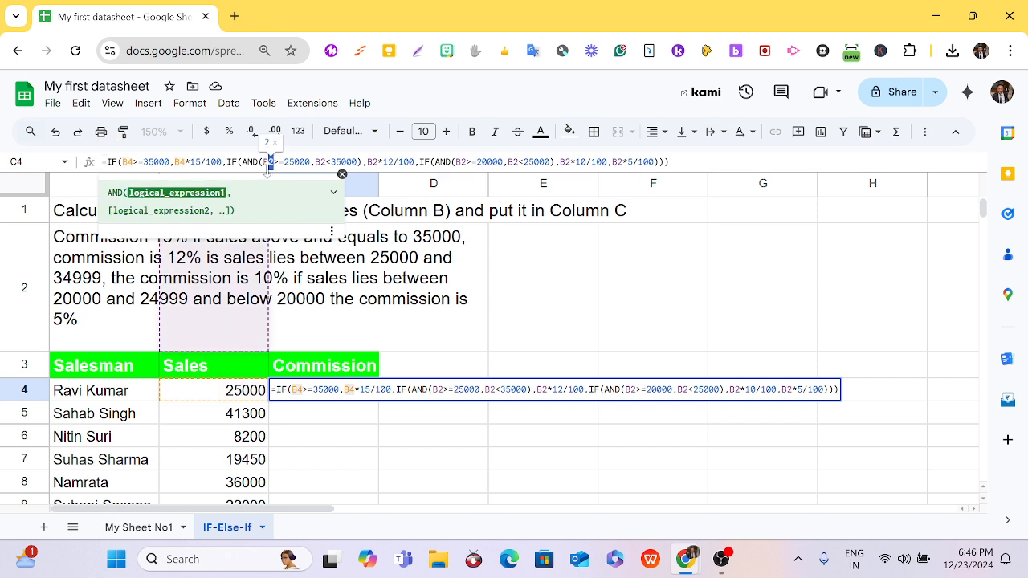
type("B4")
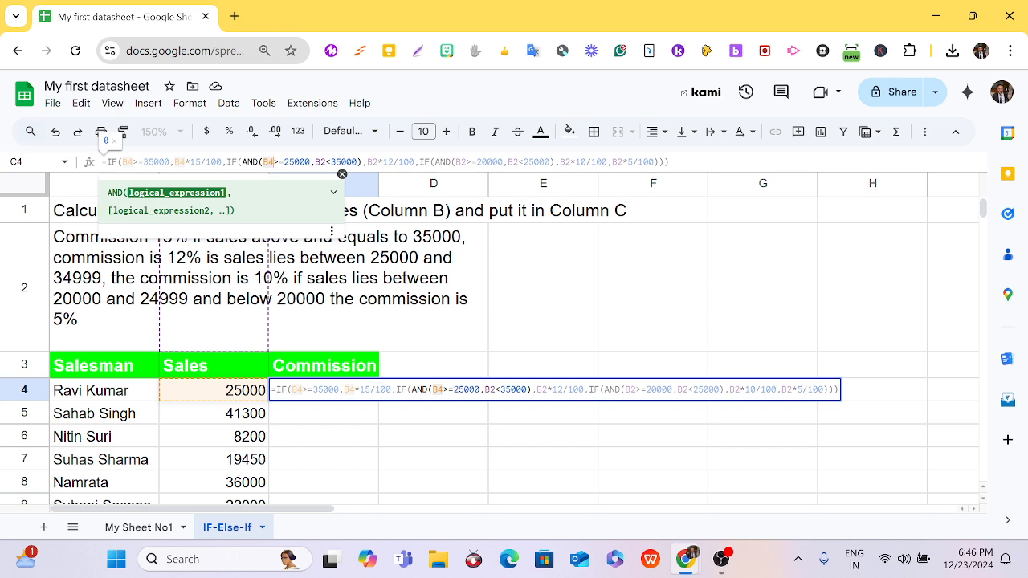
left_click_drag(331, 162, 318, 162)
left_click(325, 163)
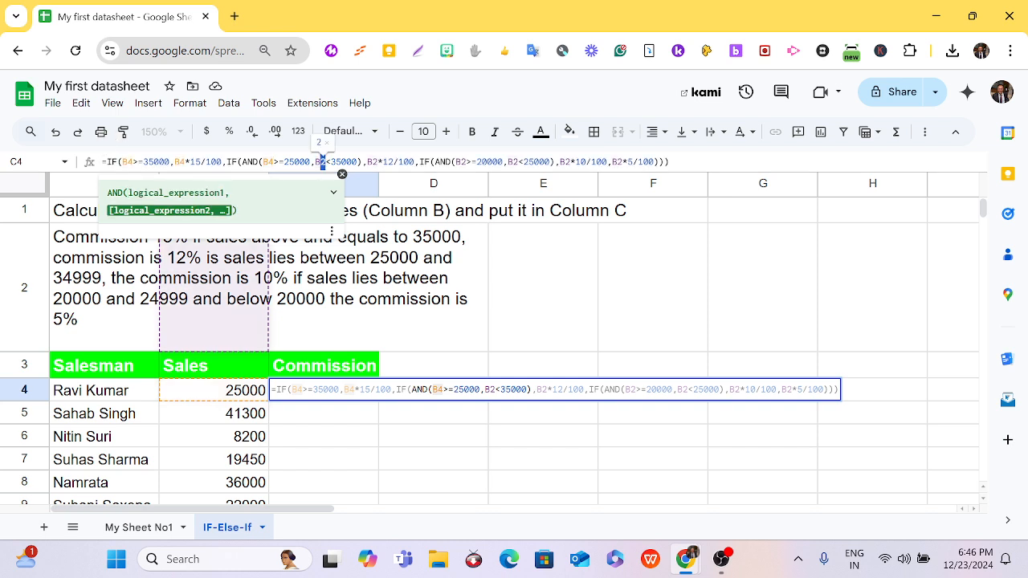
type("4")
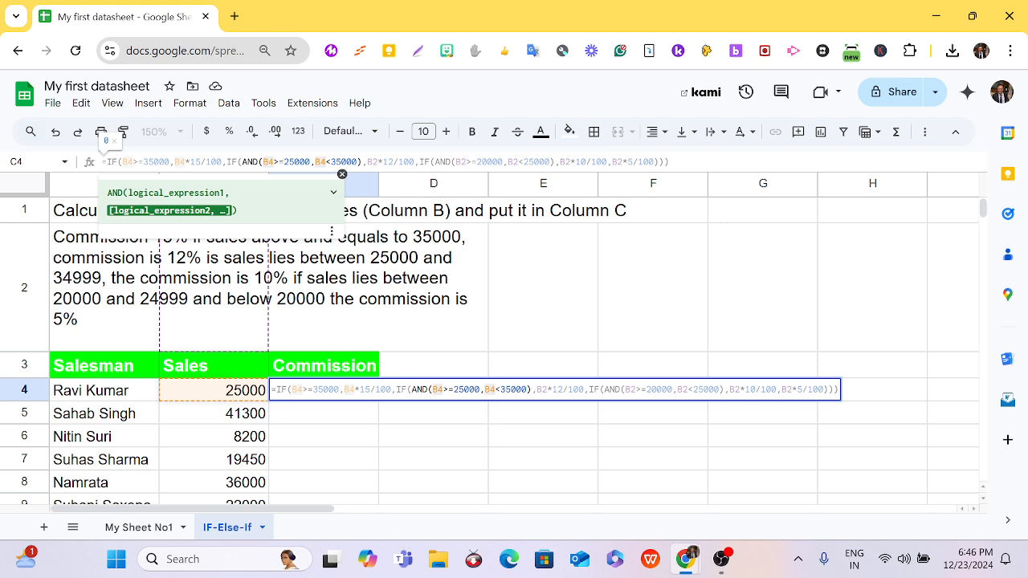
left_click(380, 162)
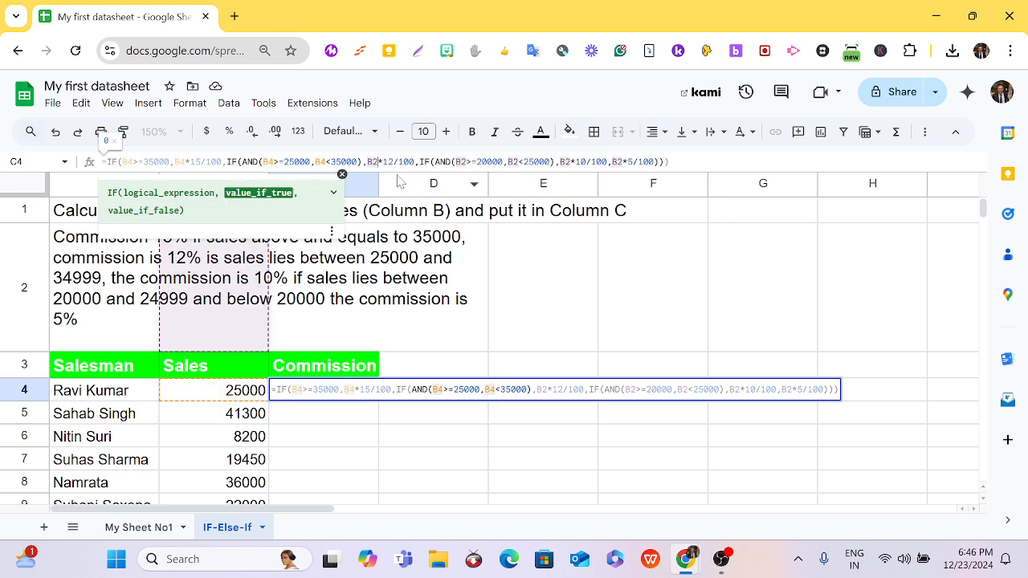
key("BackSpace")
type("4")
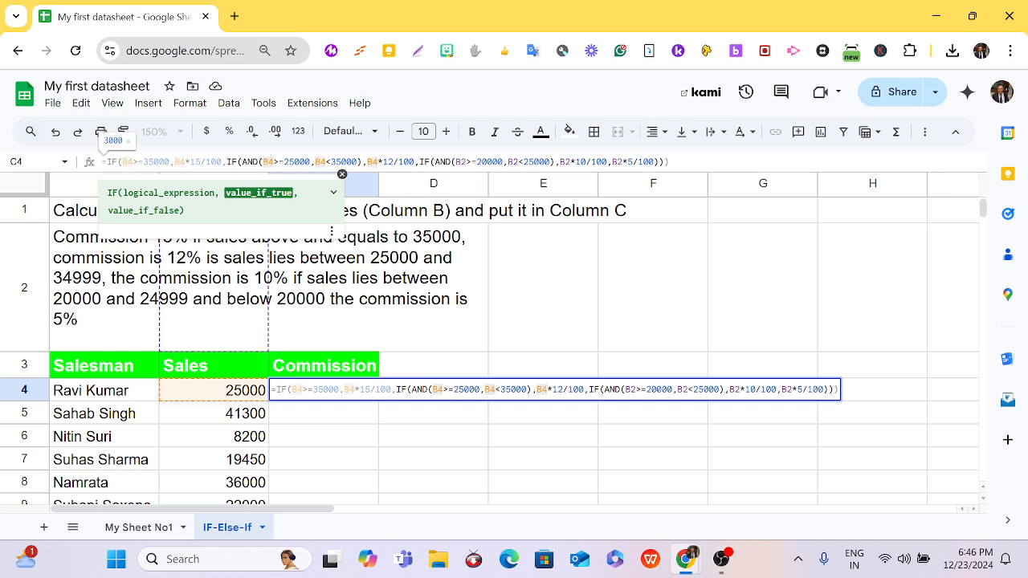
Point the third tier of the C4 formula to B4: AND(B4>=20000,B4<25000) with result B4*10/100.
left_click(469, 161)
key("BackSpace")
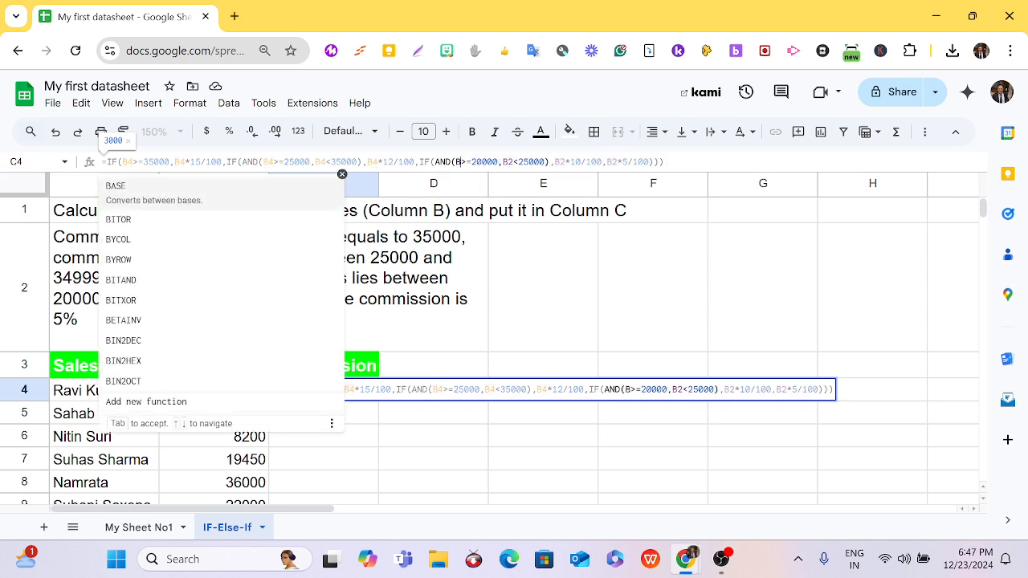
type("4")
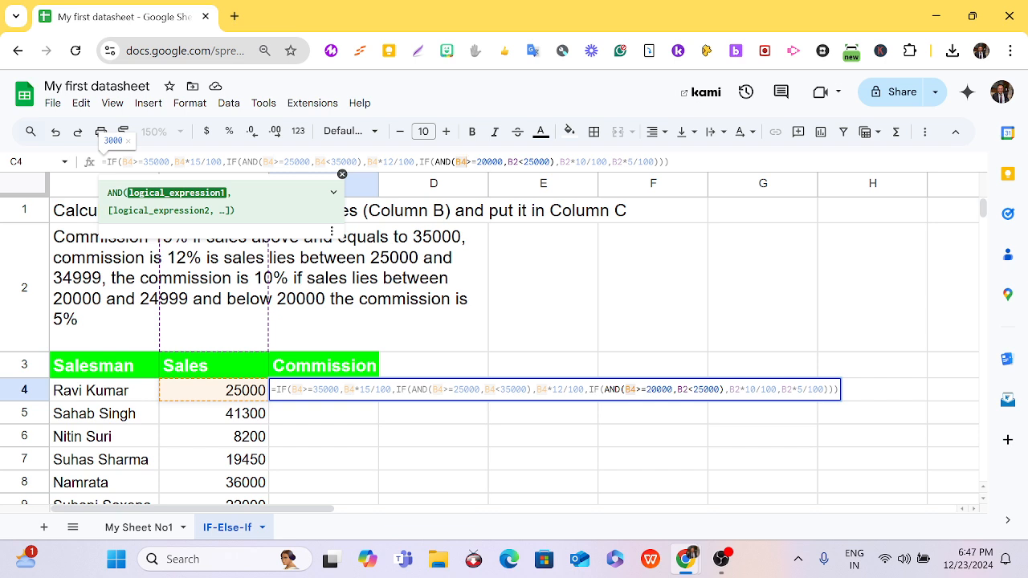
left_click(519, 163)
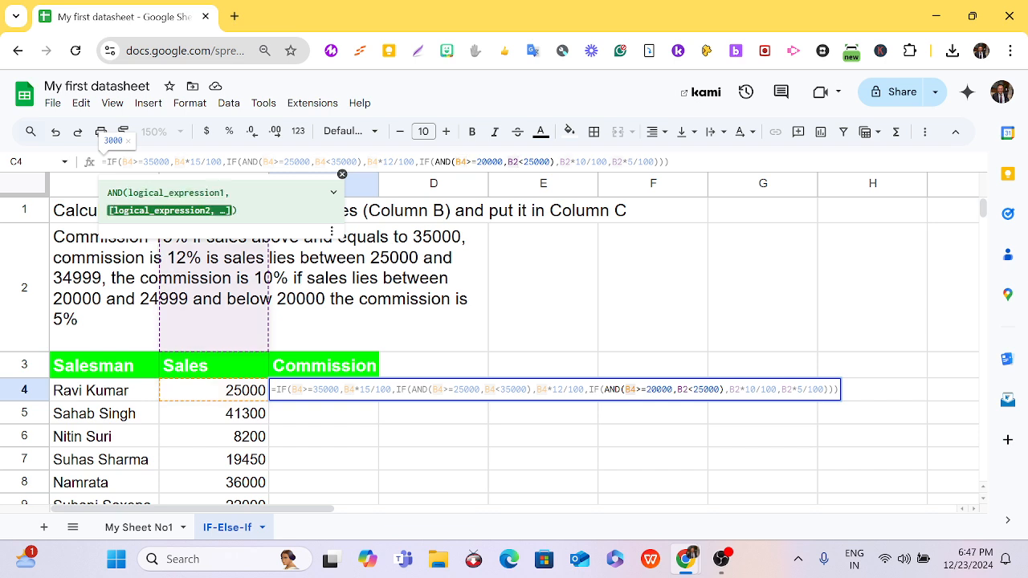
key("BackSpace")
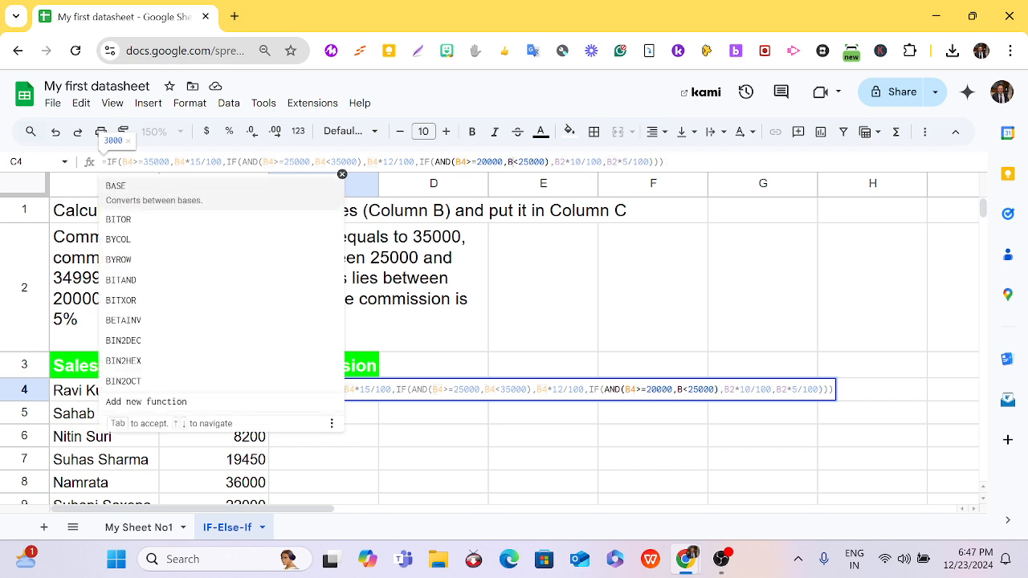
type("4")
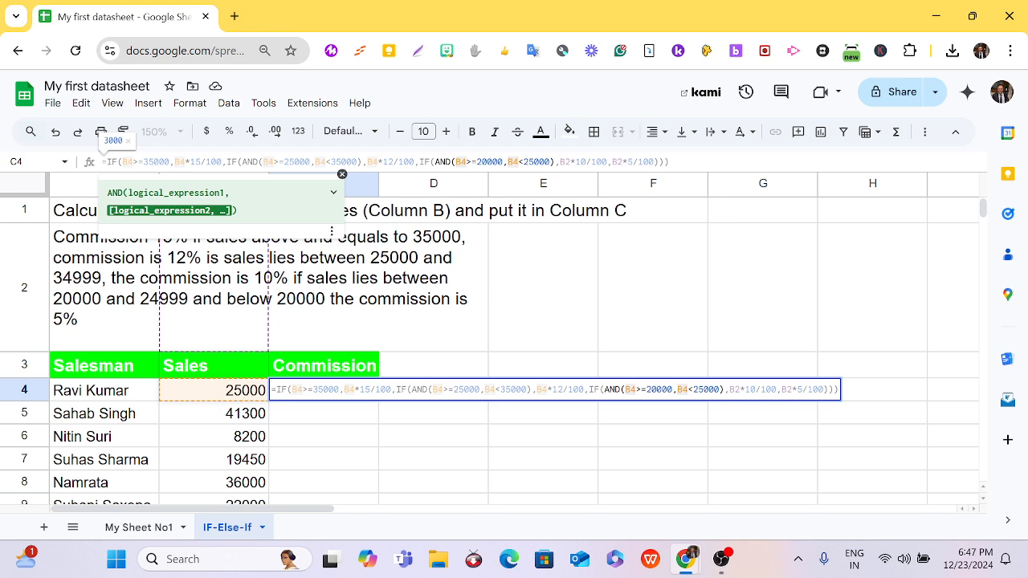
left_click(571, 162)
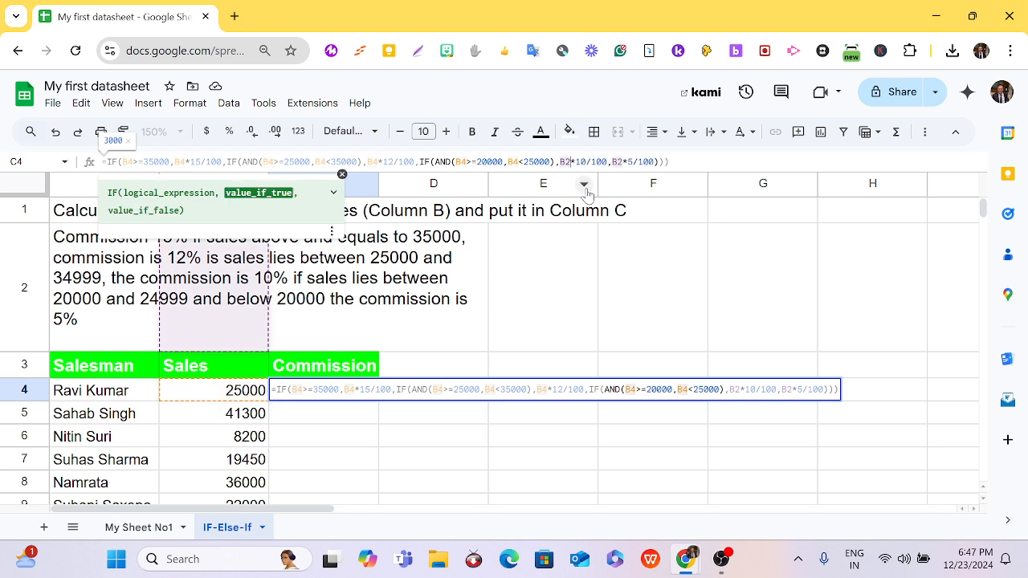
key("BackSpace")
type("4")
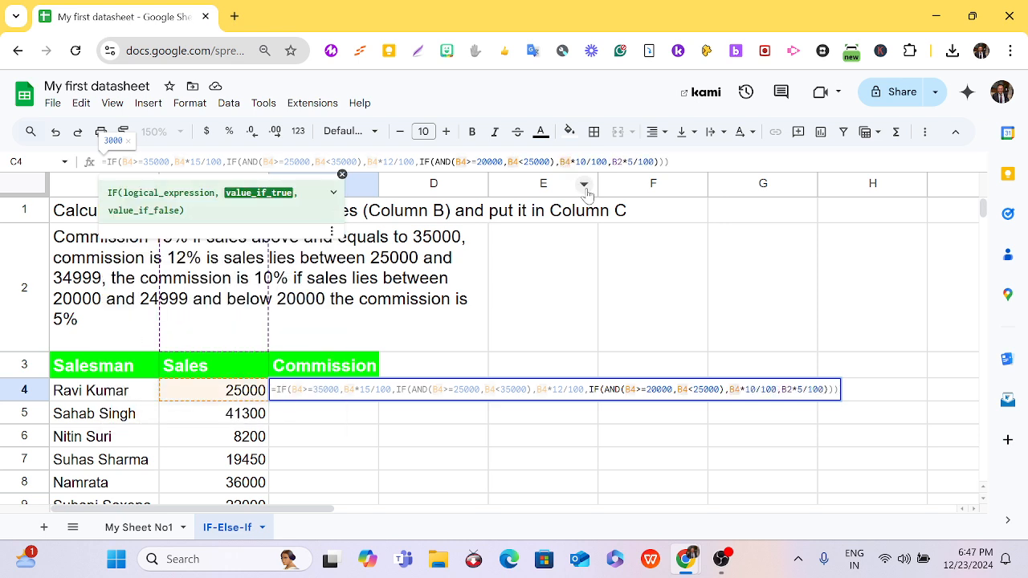
Change the final fallback result in the C4 formula to B4*5/100 and commit the corrected formula.
left_click(623, 162)
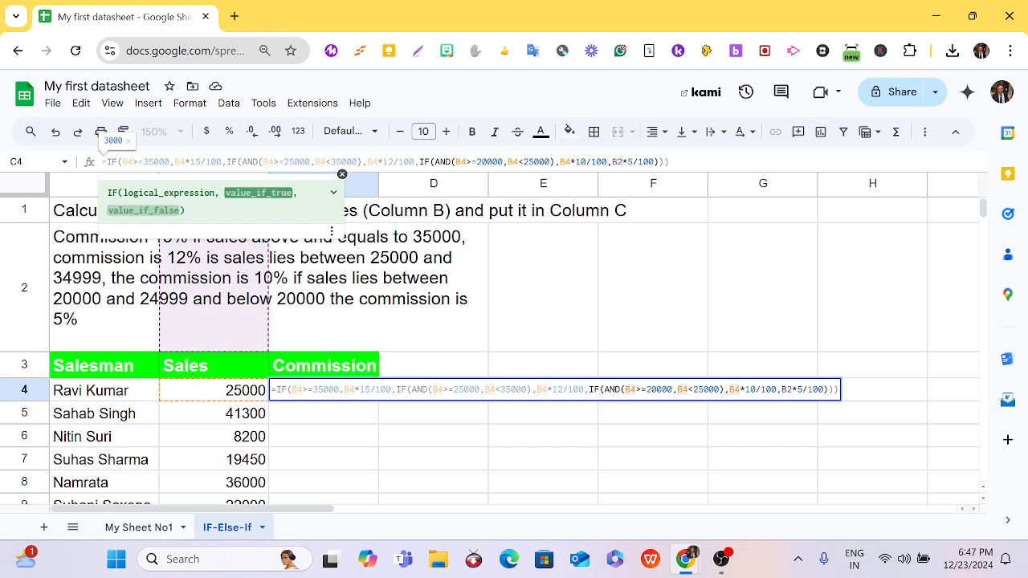
key("BackSpace")
type("4")
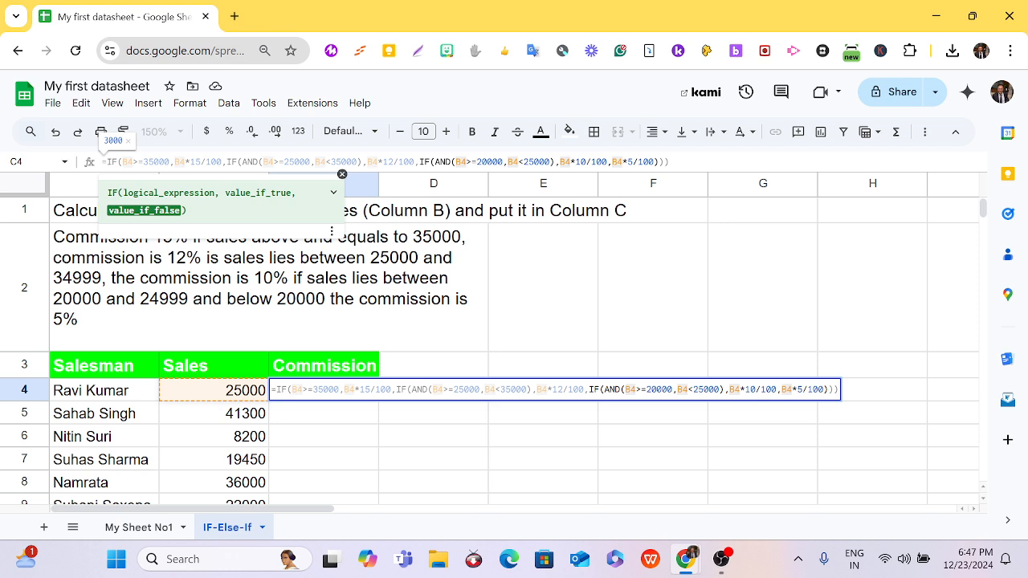
left_click(671, 162)
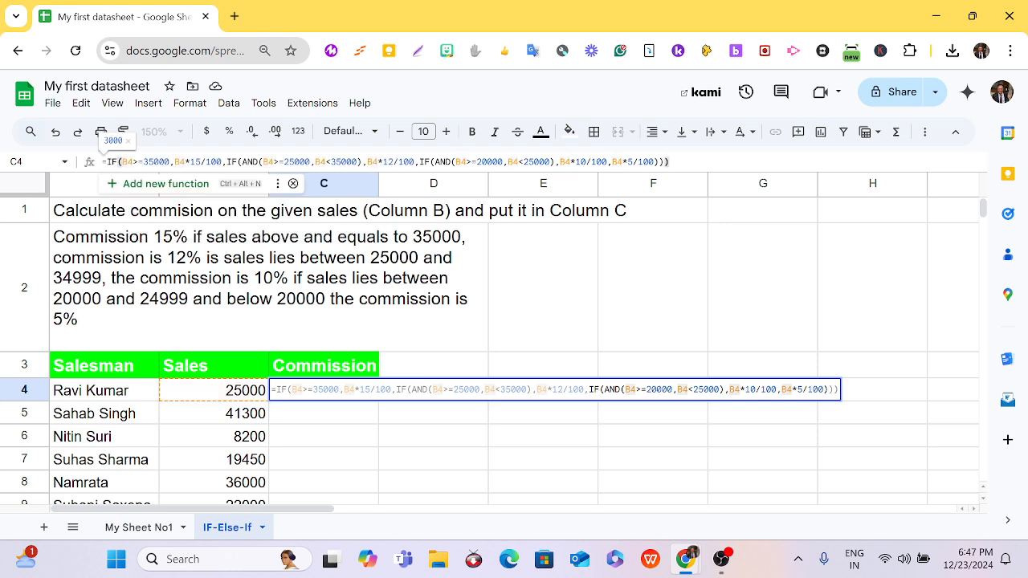
key("Return")
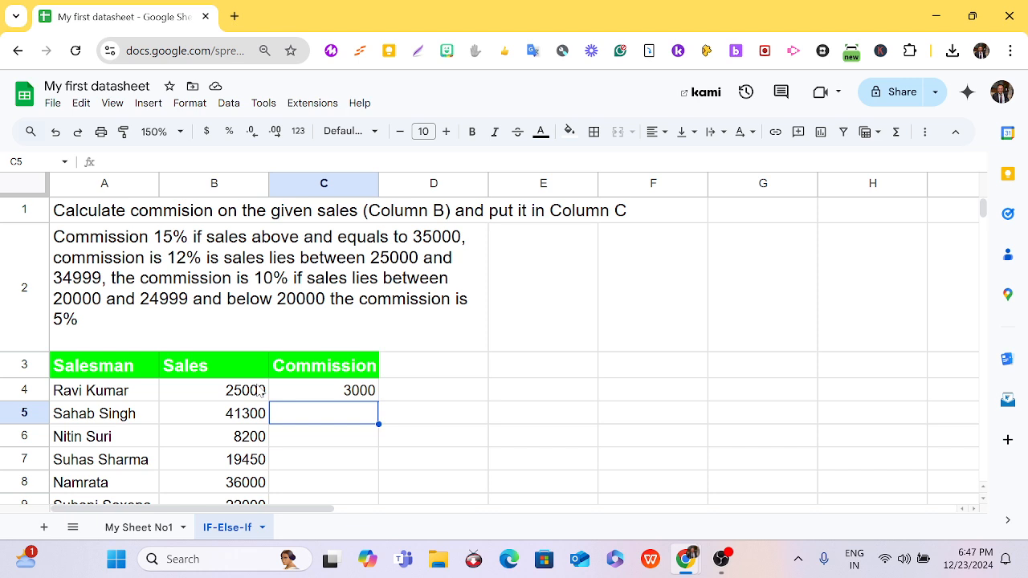
Search Google for "calculator" in a new browser tab.
left_click(245, 21)
left_click(204, 51)
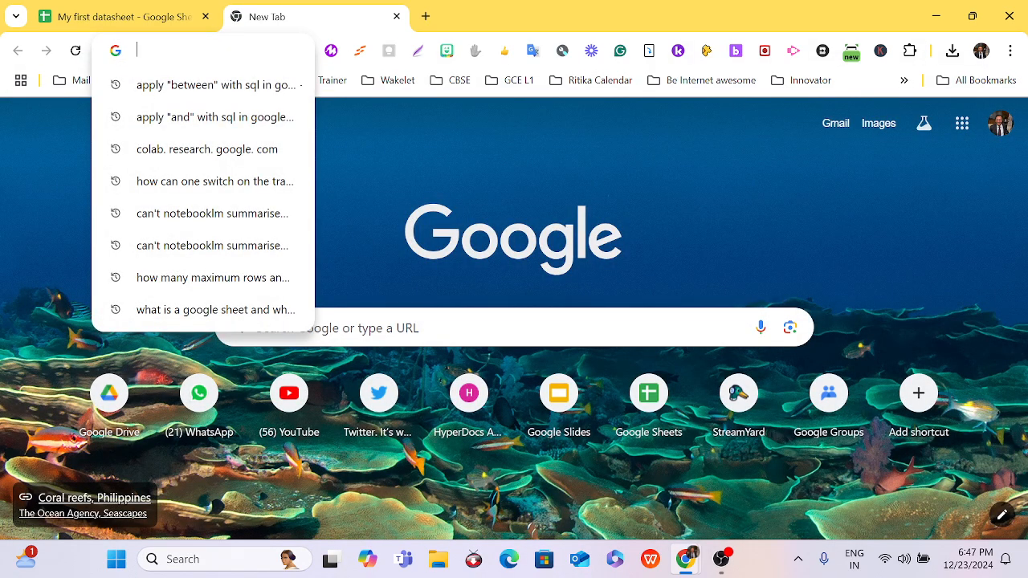
type("CAL")
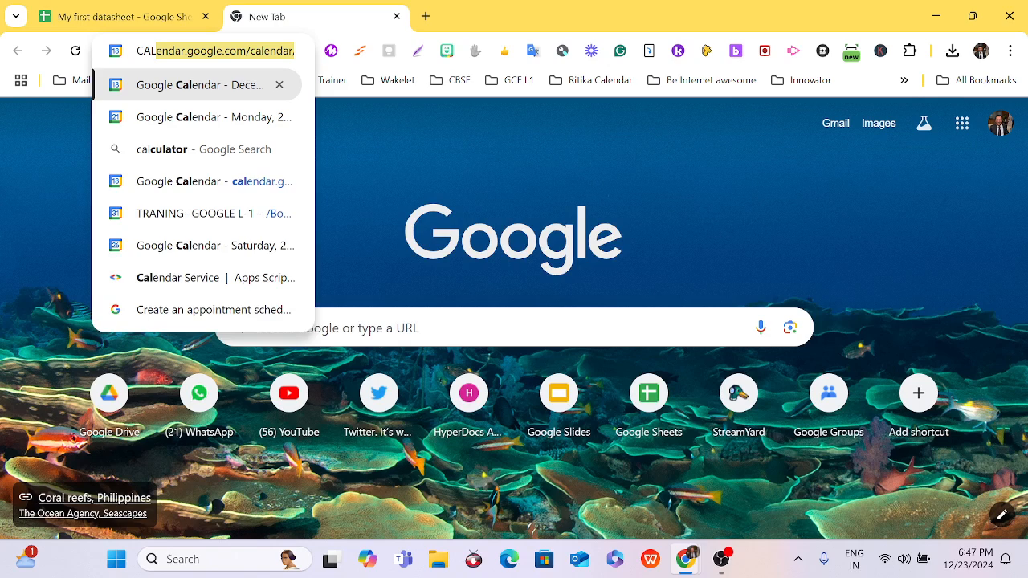
type("CU")
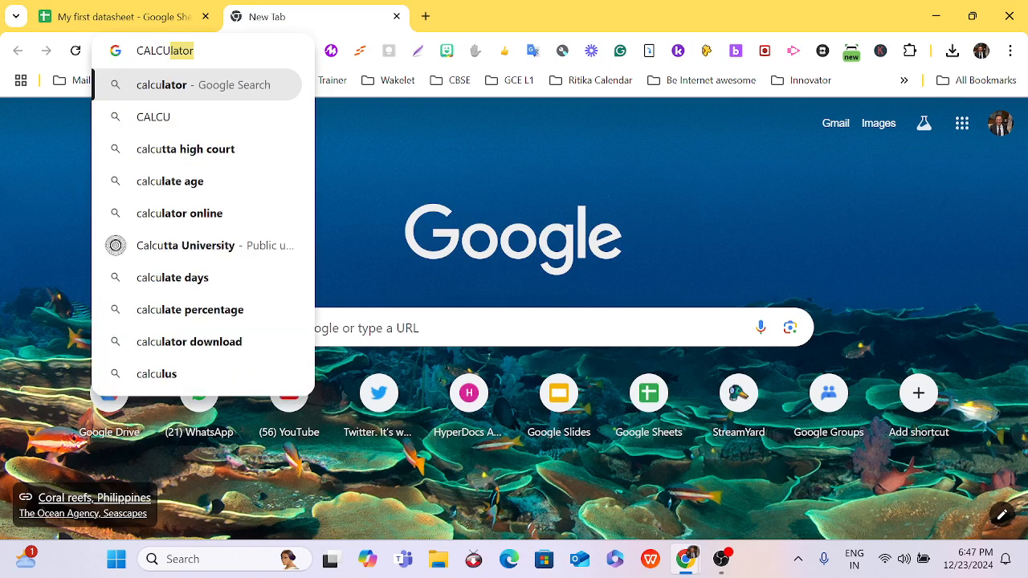
key("Return")
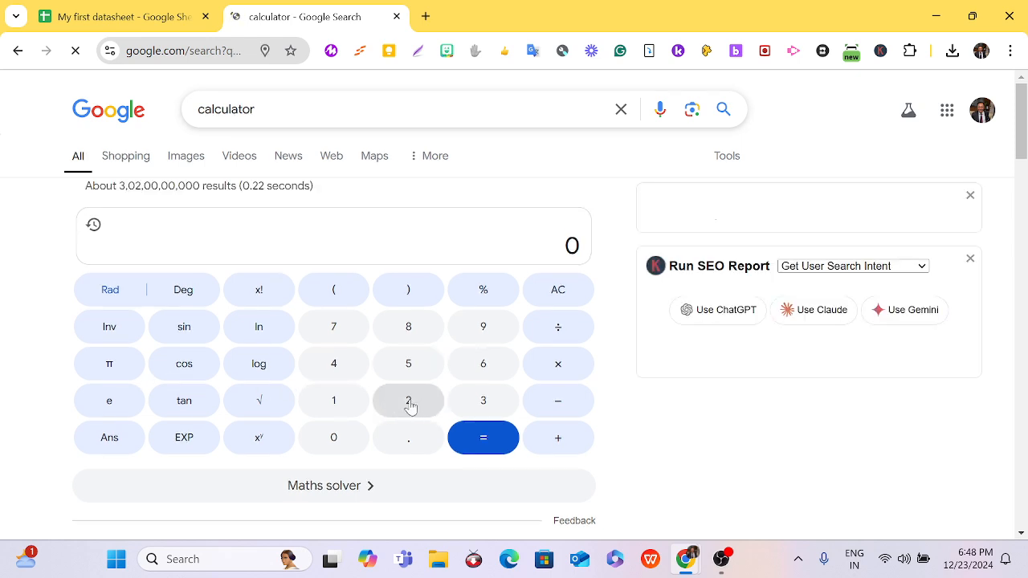
Calculate 25000 × 12 ÷ 100 in the Google calculator to check the first salesman's commission.
left_click(408, 400)
left_click(406, 368)
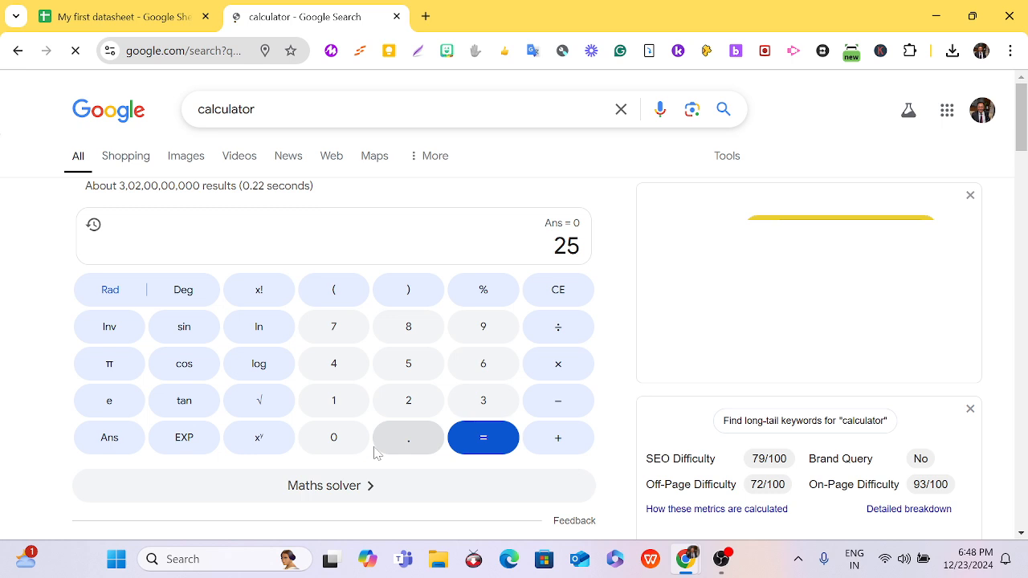
left_click(332, 440)
left_click(331, 440)
left_click(330, 440)
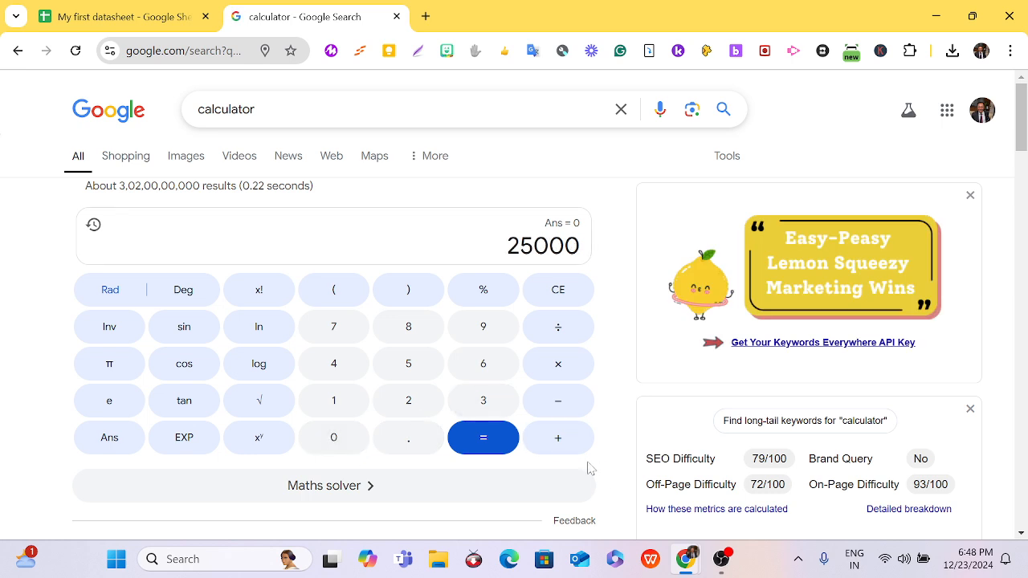
left_click(565, 378)
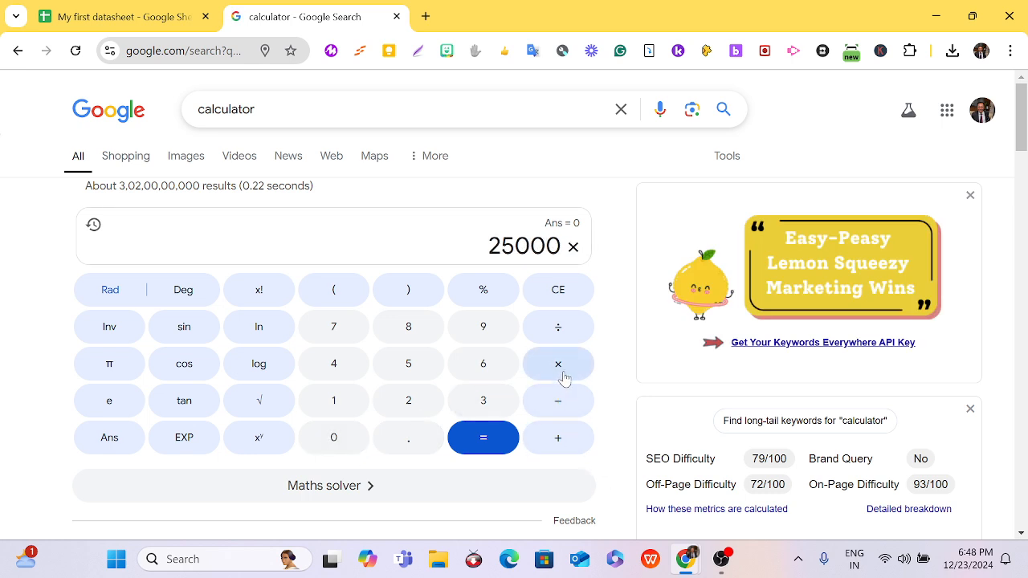
type("12")
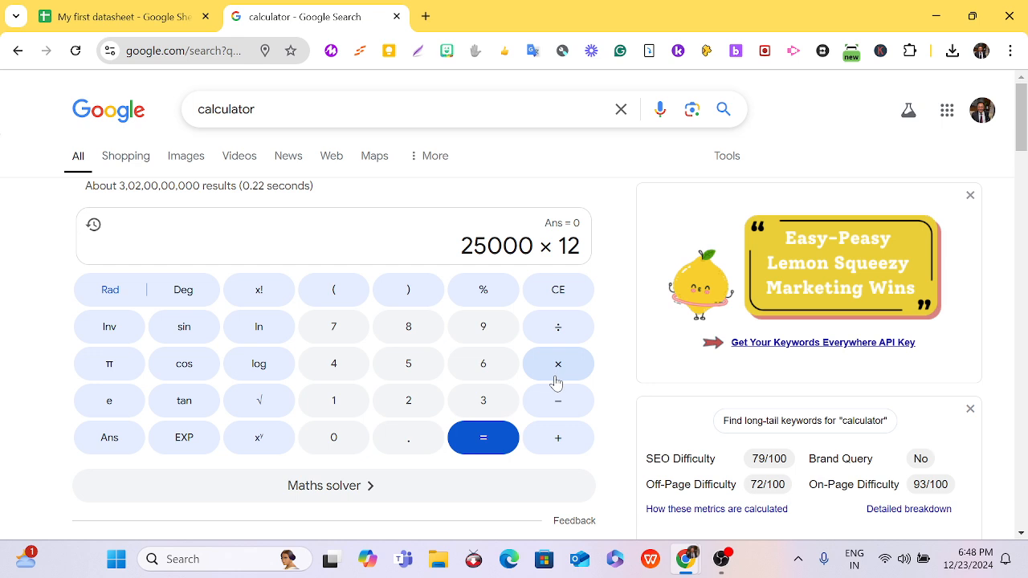
type("/1")
type("00")
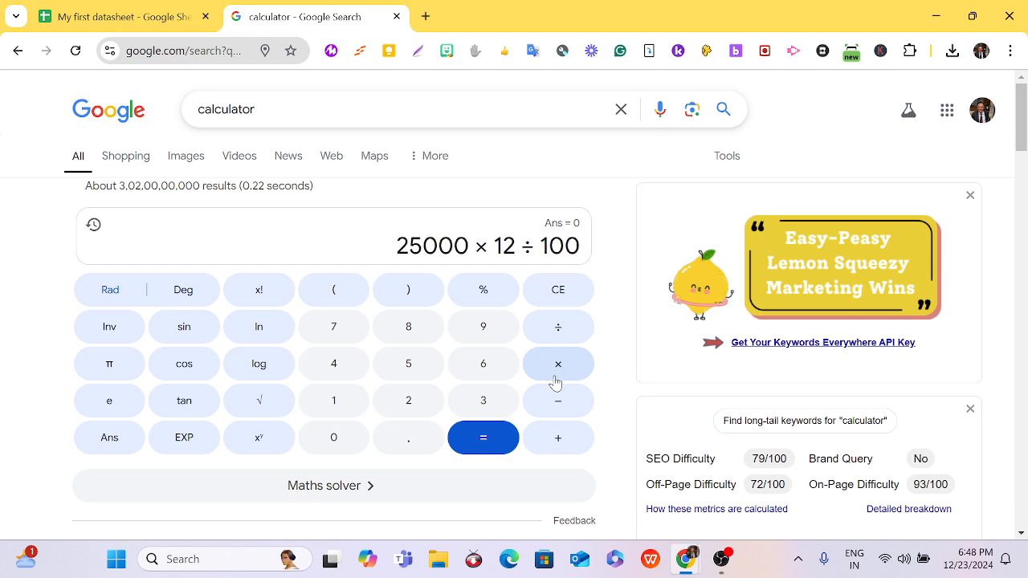
key("Return")
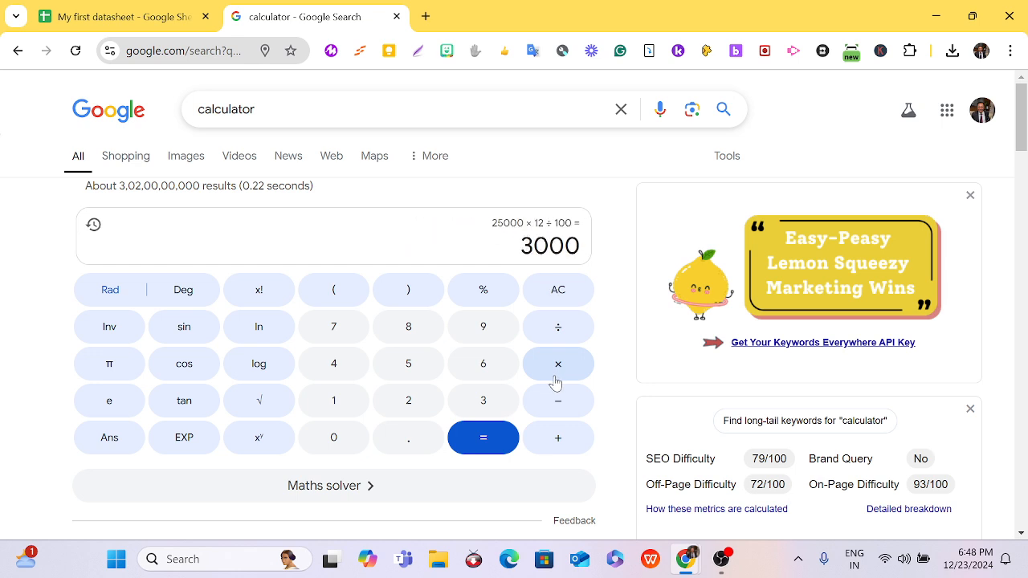
Return to the My first datasheet spreadsheet and fill the C4 commission formula down through C13.
left_click(130, 24)
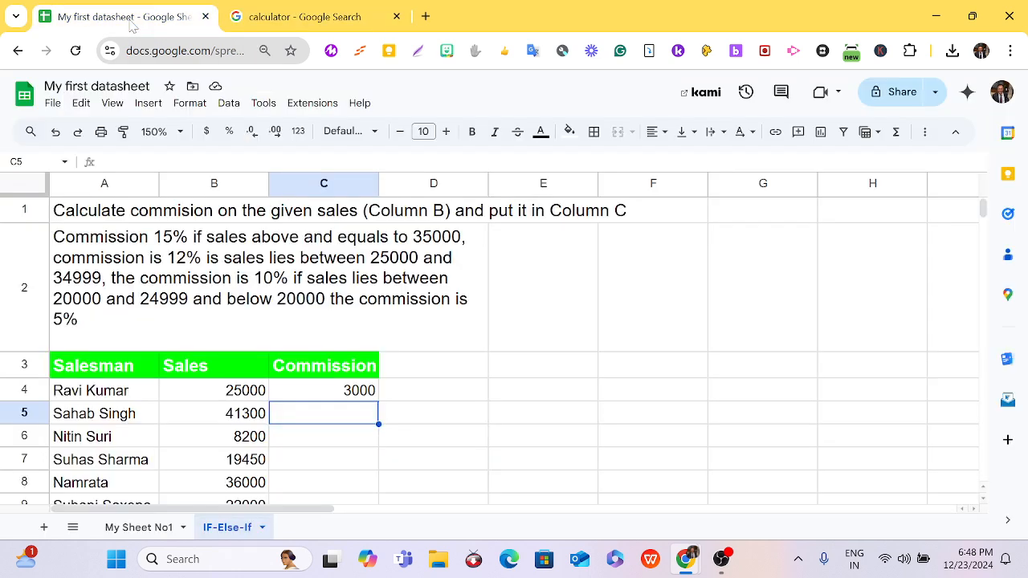
left_click(349, 386)
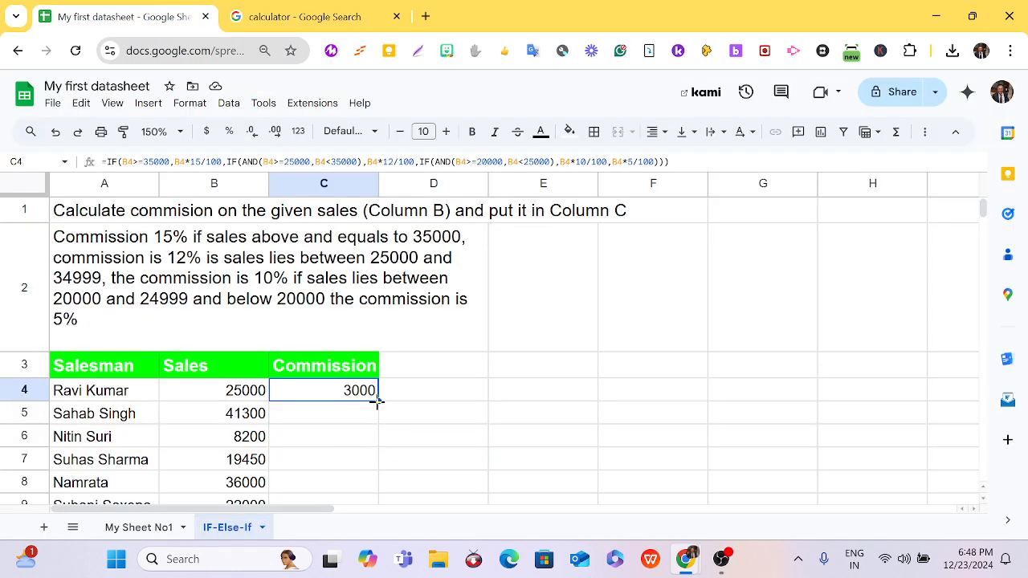
left_click_drag(377, 403, 366, 499)
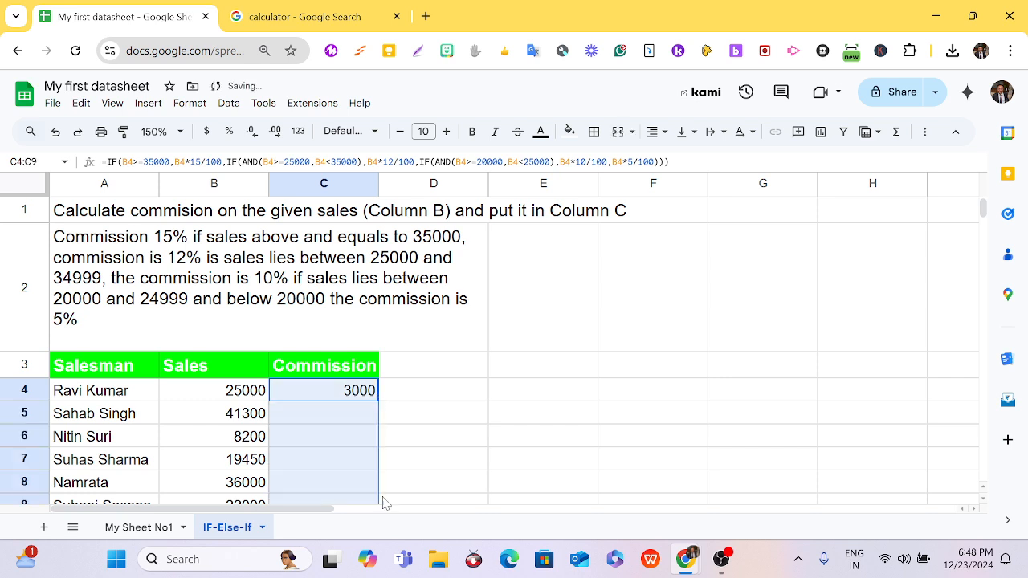
scroll(503, 412, "down", 2)
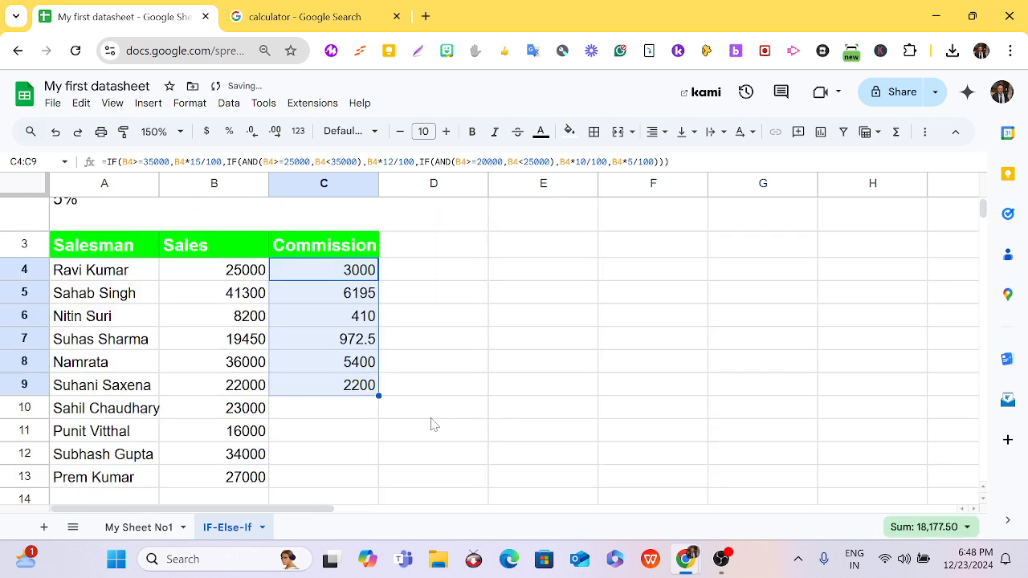
left_click_drag(379, 396, 367, 478)
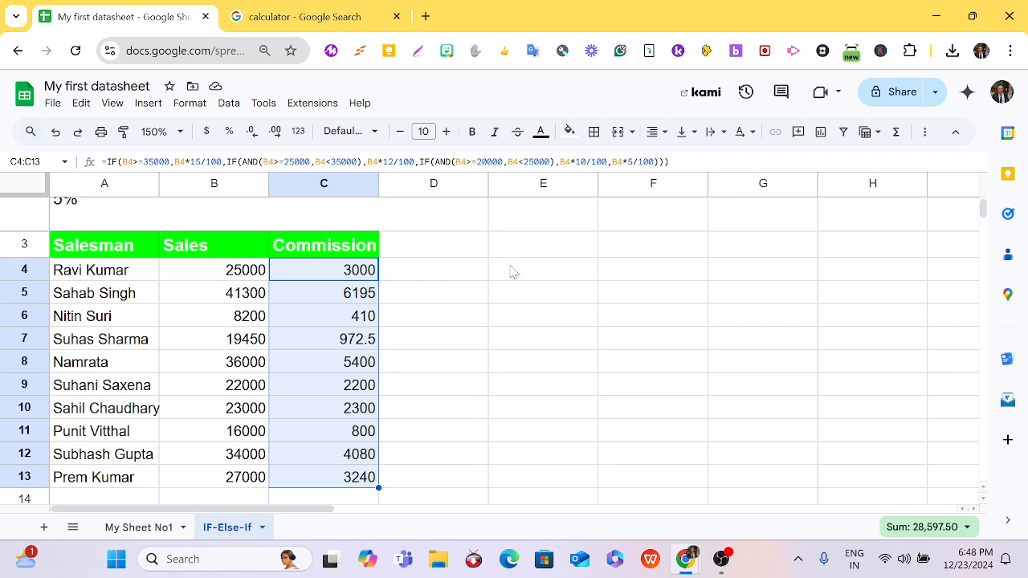
Review the complete nested IF formula in C4 without changing it, leaving C4 selected.
left_click_drag(670, 162, 101, 183)
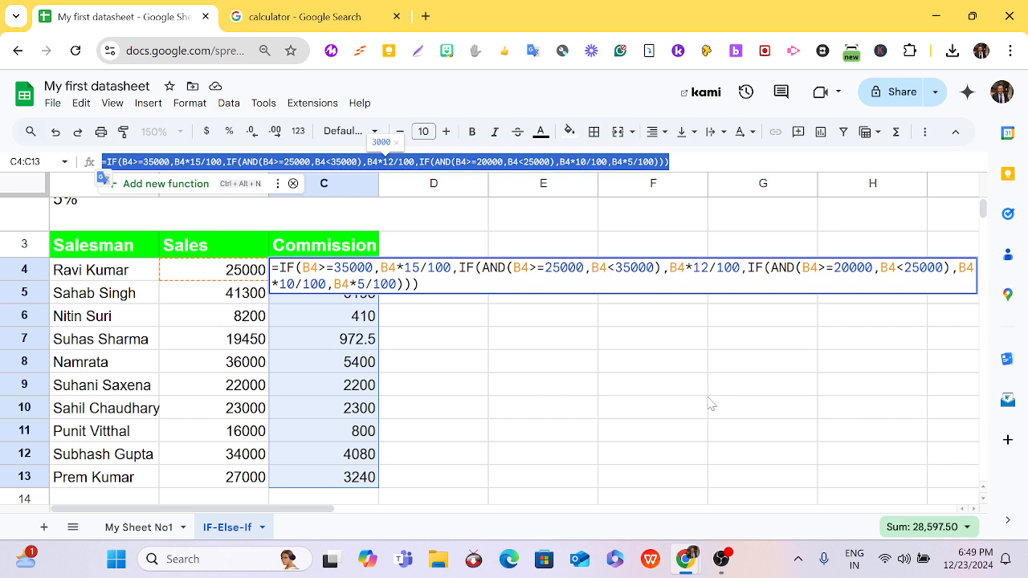
left_click(600, 413)
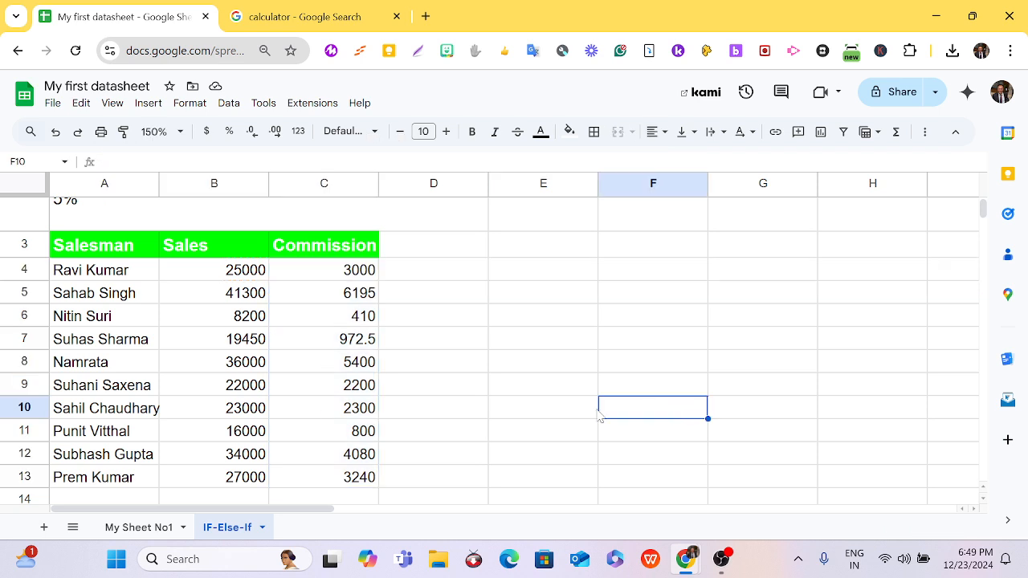
left_click(361, 274)
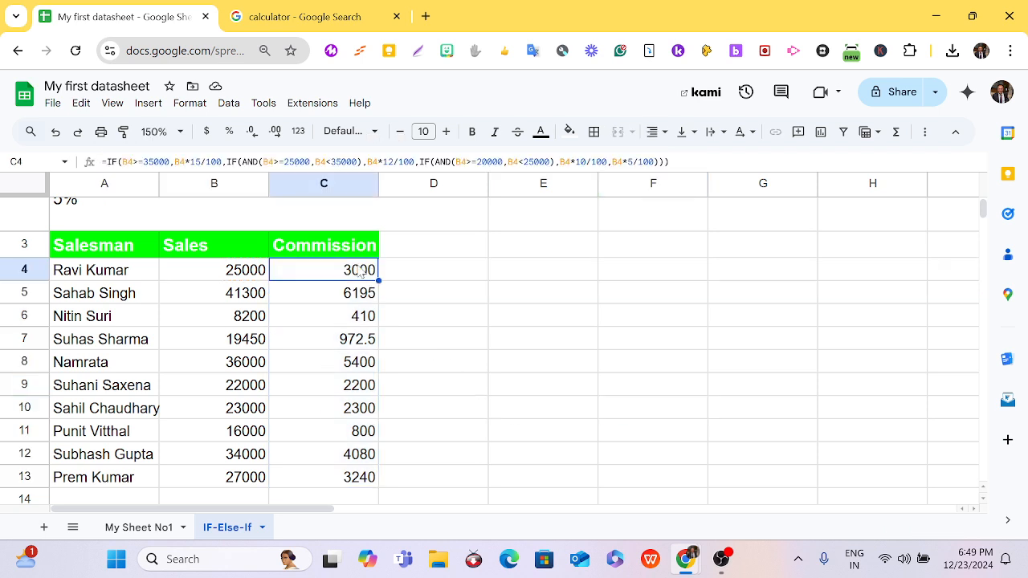